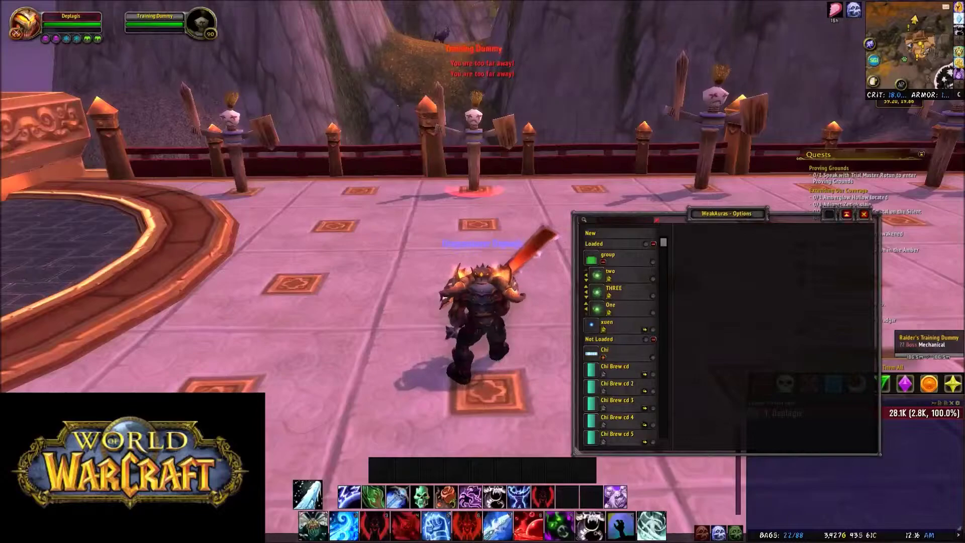
pyautogui.press('Escape')
pyautogui.press('a')
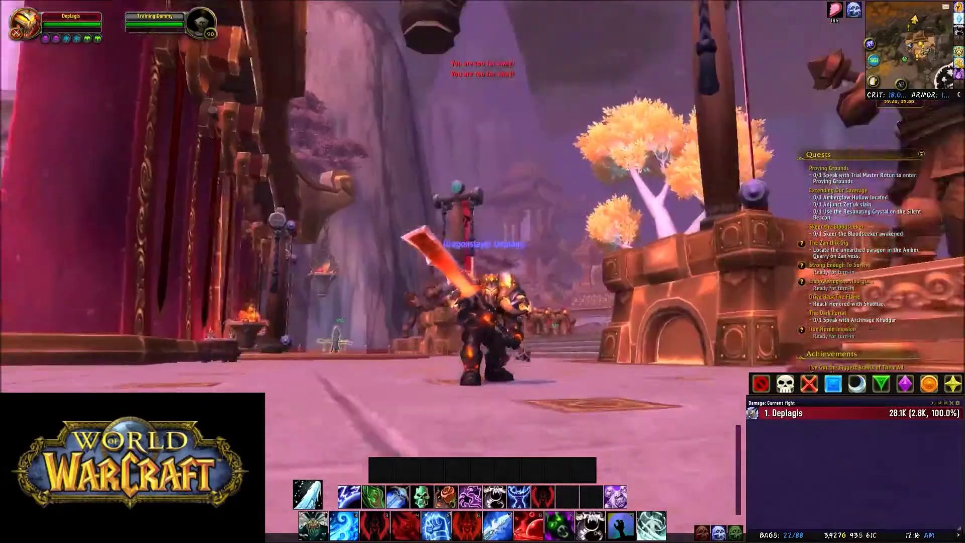
pyautogui.moveTo(483, 271); pyautogui.dragTo(483, 297)
pyautogui.press('a')
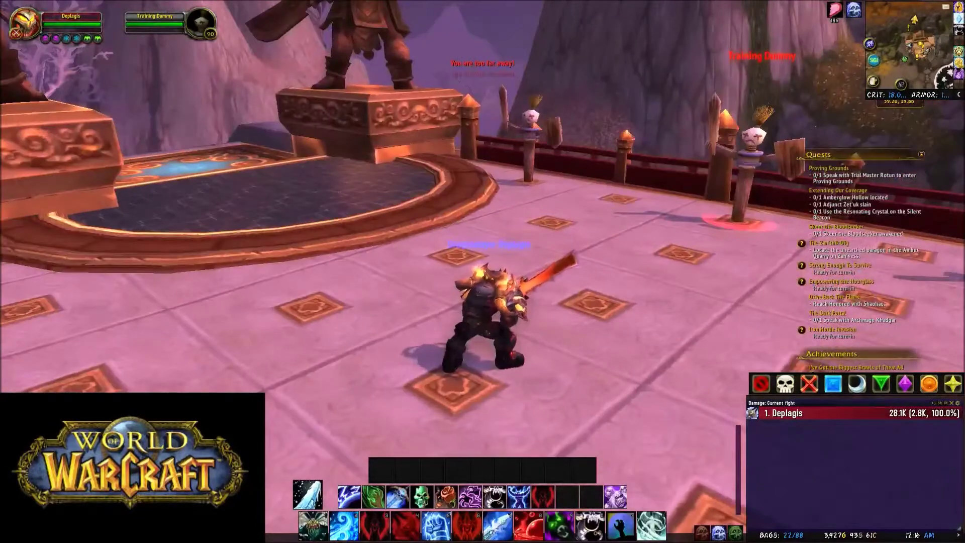
pyautogui.press('a')
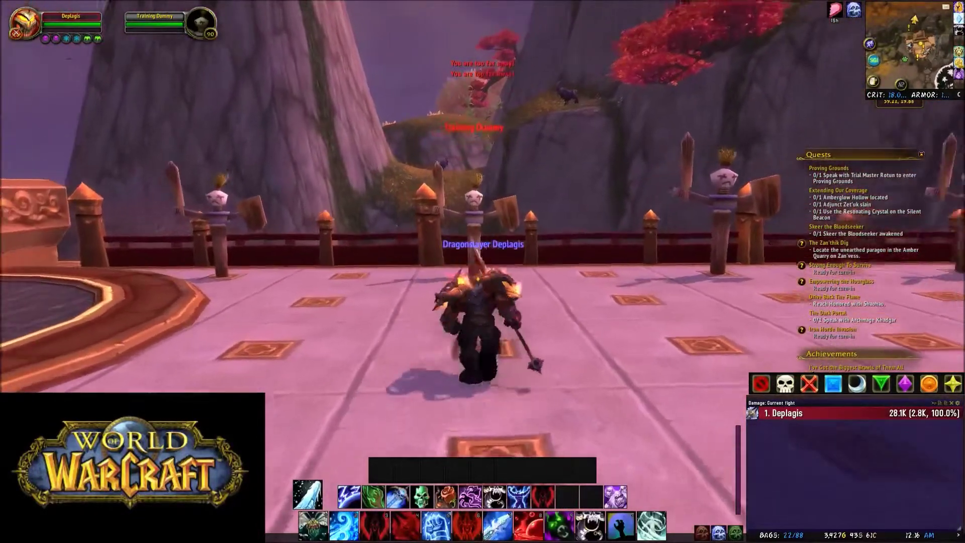
pyautogui.press('a')
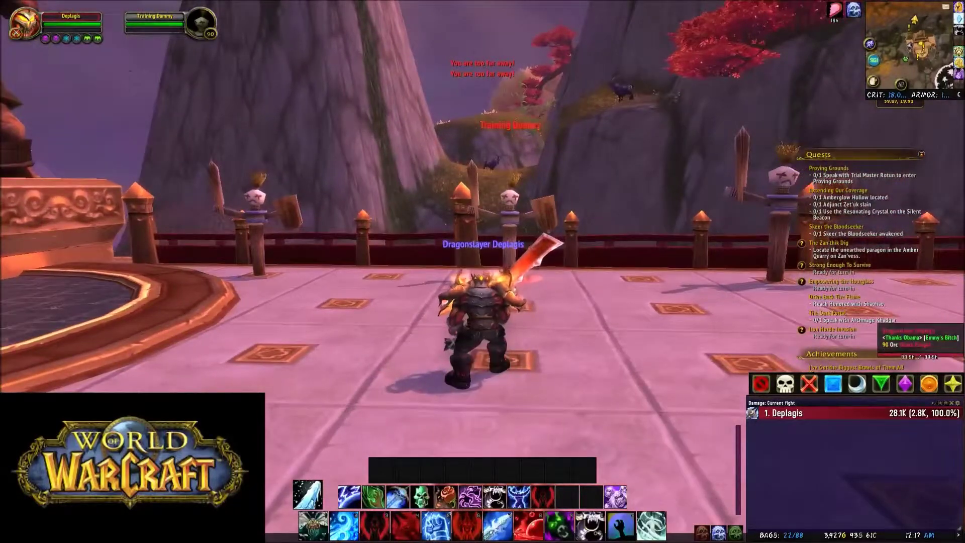
pyautogui.click(496, 312)
pyautogui.press('a')
pyautogui.press('a')
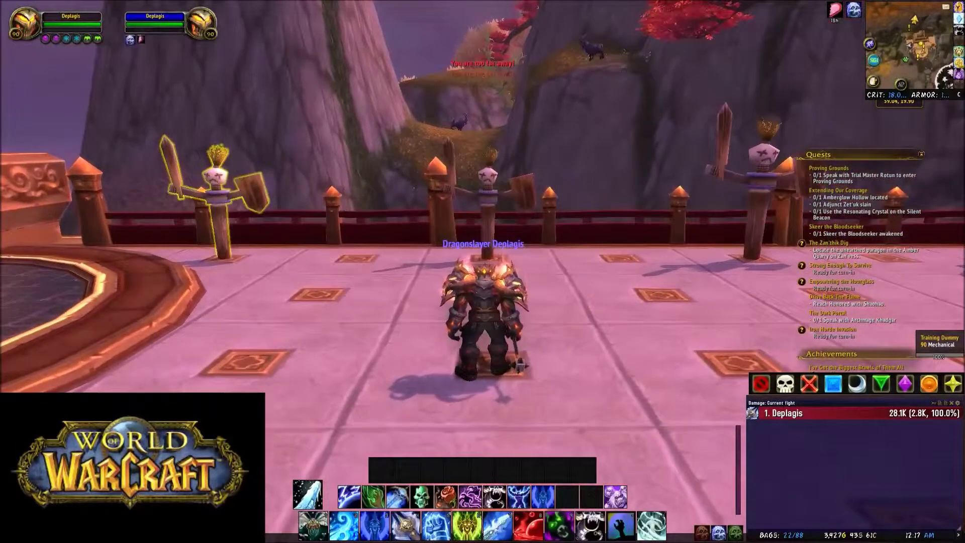
# Create a new Texture aura and move it above the character, at about X offset 16 and Y offset 259.
pyautogui.press('Return')
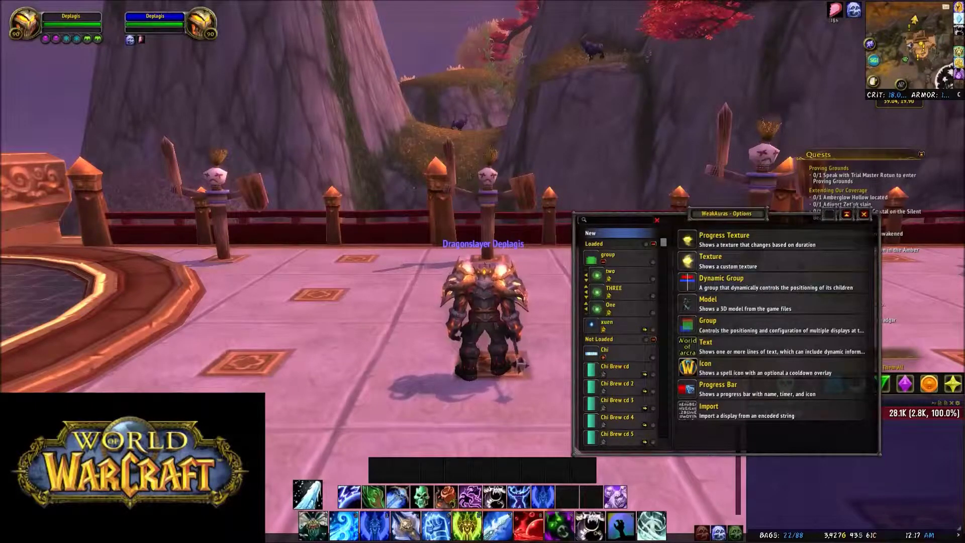
pyautogui.click(754, 261)
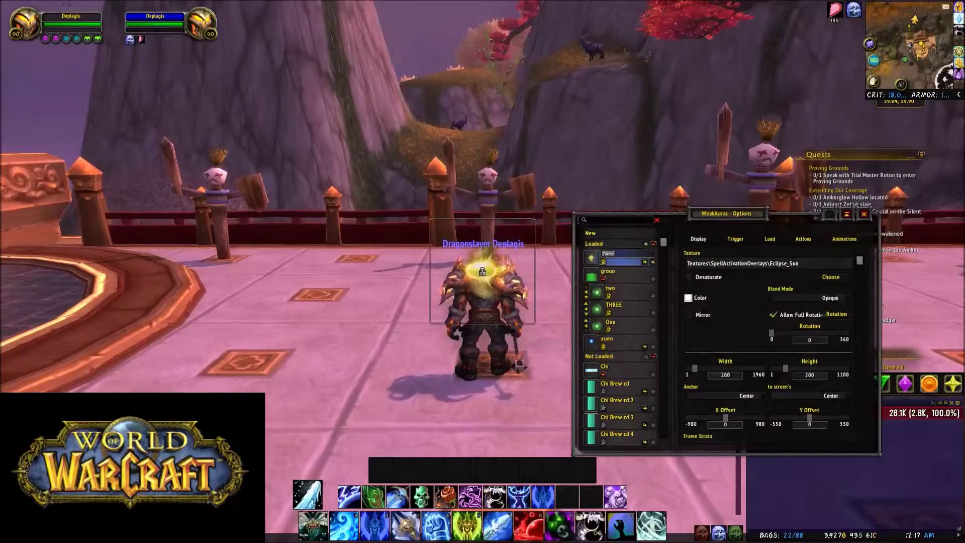
pyautogui.moveTo(474, 154); pyautogui.dragTo(490, 143)
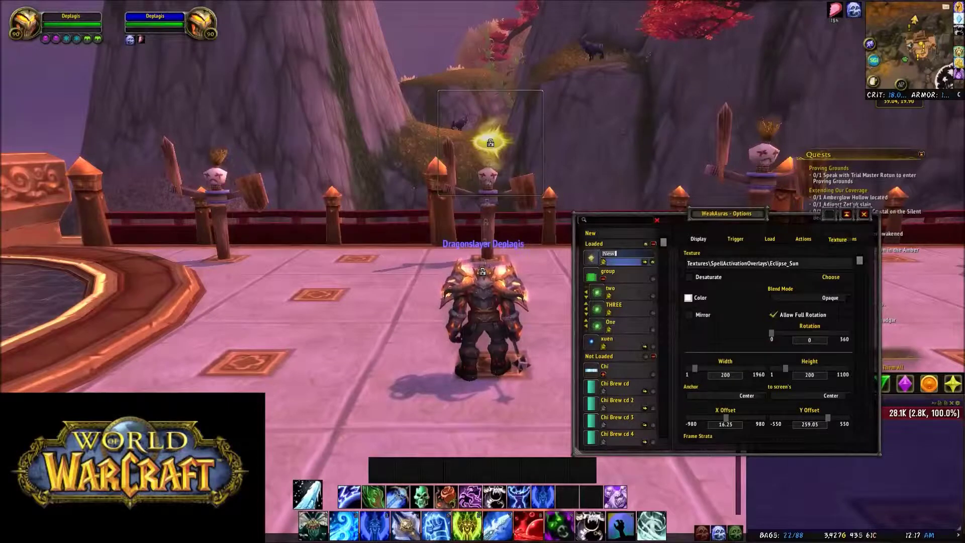
# Choose the Frozen Fingers texture from the Cataclysm Alerts set for the new aura.
pyautogui.click(838, 263)
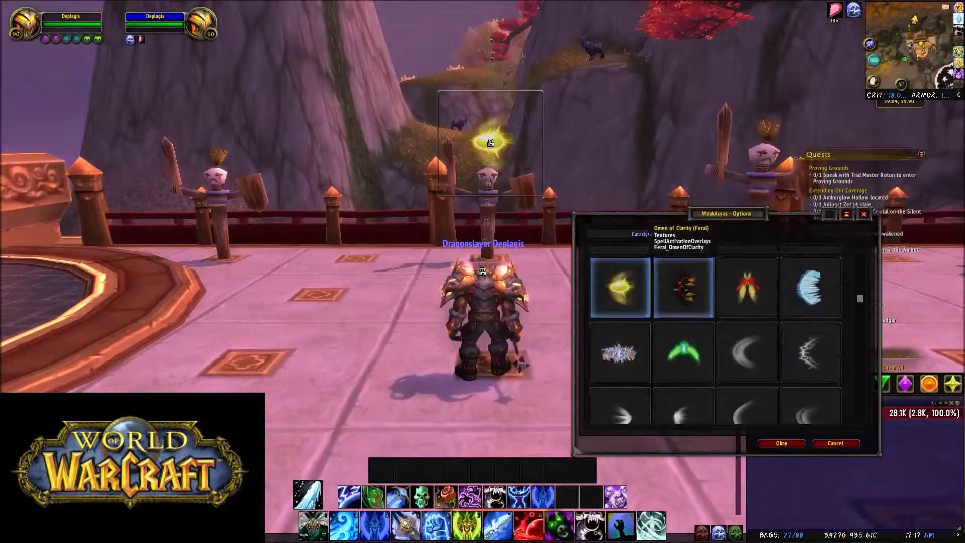
pyautogui.scroll(-3, 714, 352)
pyautogui.scroll(-12, 748, 353)
pyautogui.scroll(10, 748, 353)
pyautogui.scroll(3, 620, 330)
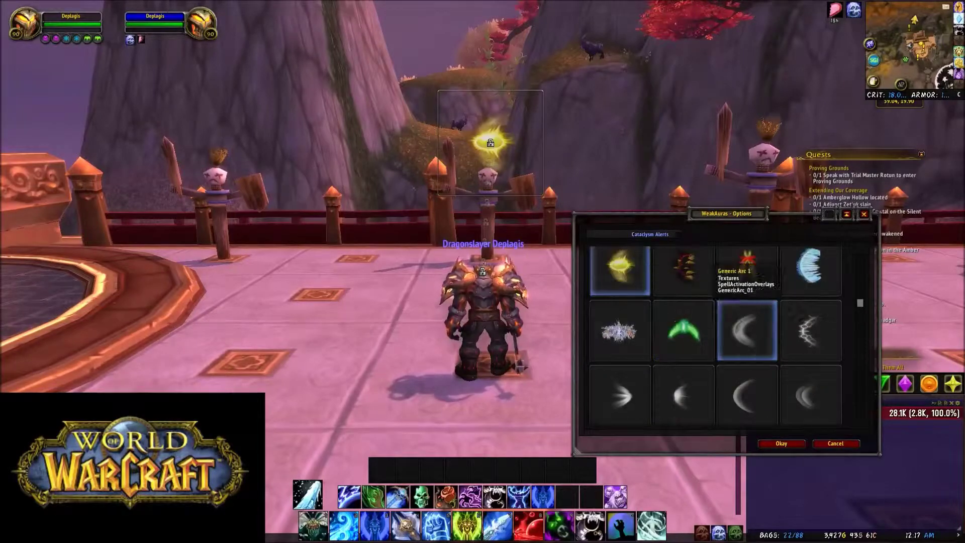
pyautogui.scroll(5, 684, 331)
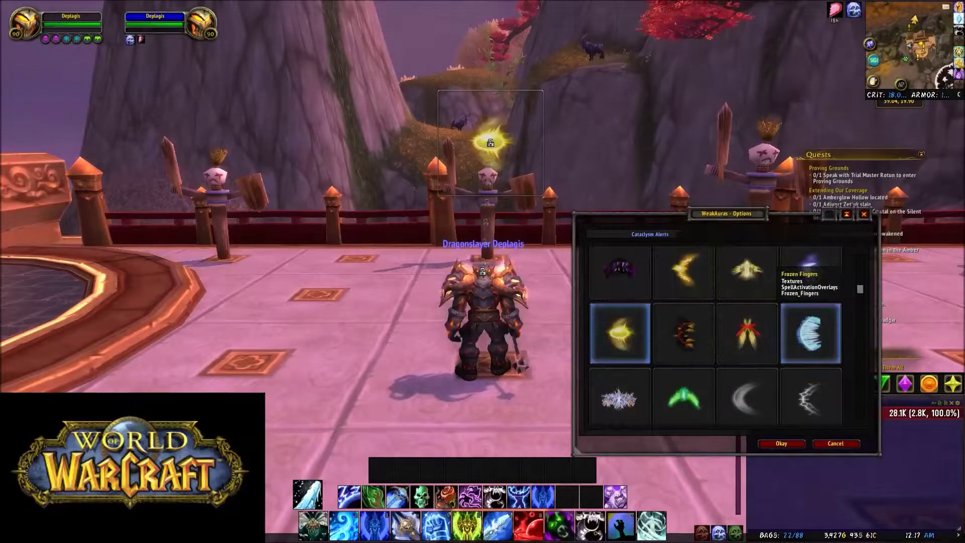
pyautogui.scroll(-2, 811, 362)
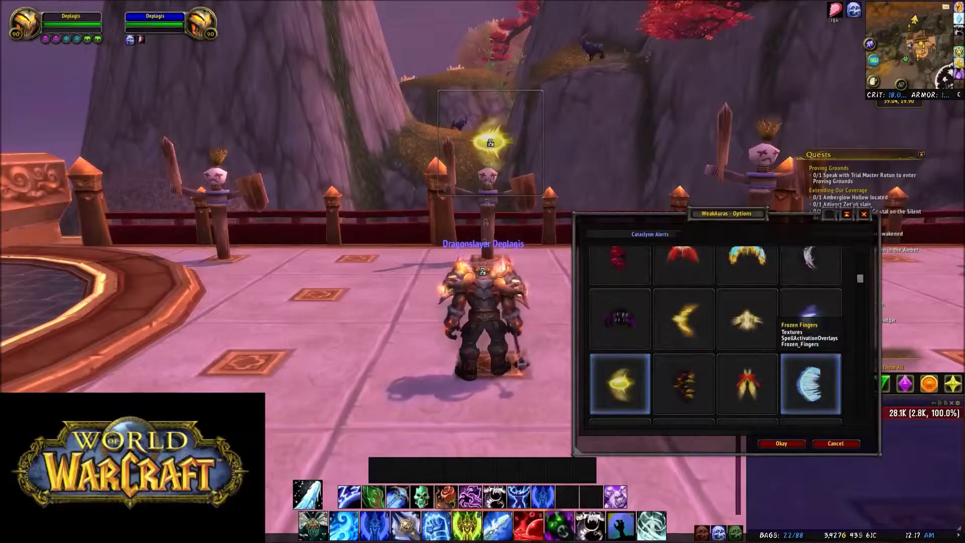
pyautogui.click(810, 383)
pyautogui.click(781, 443)
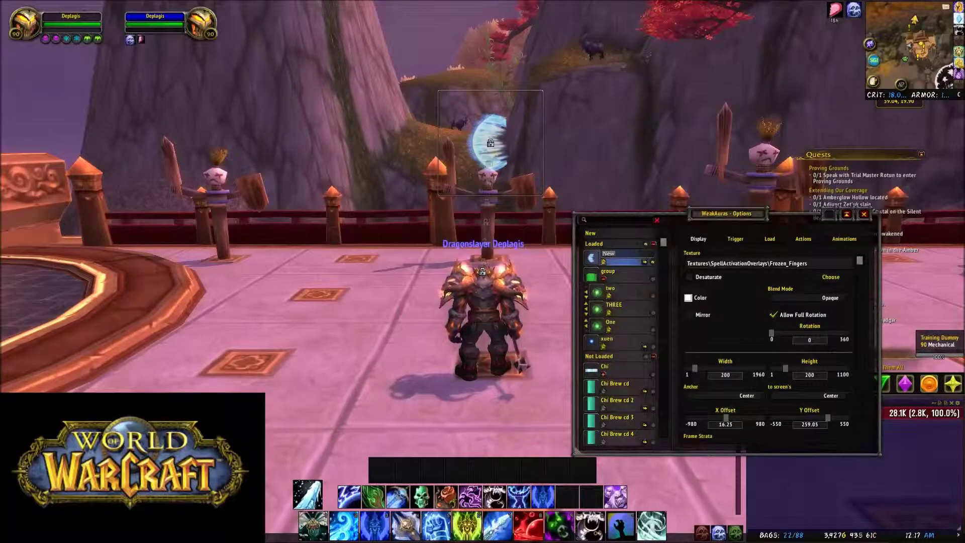
# Rotate the aura's texture to 270 degrees and widen it to about 445.
pyautogui.moveTo(771, 334); pyautogui.dragTo(816, 333)
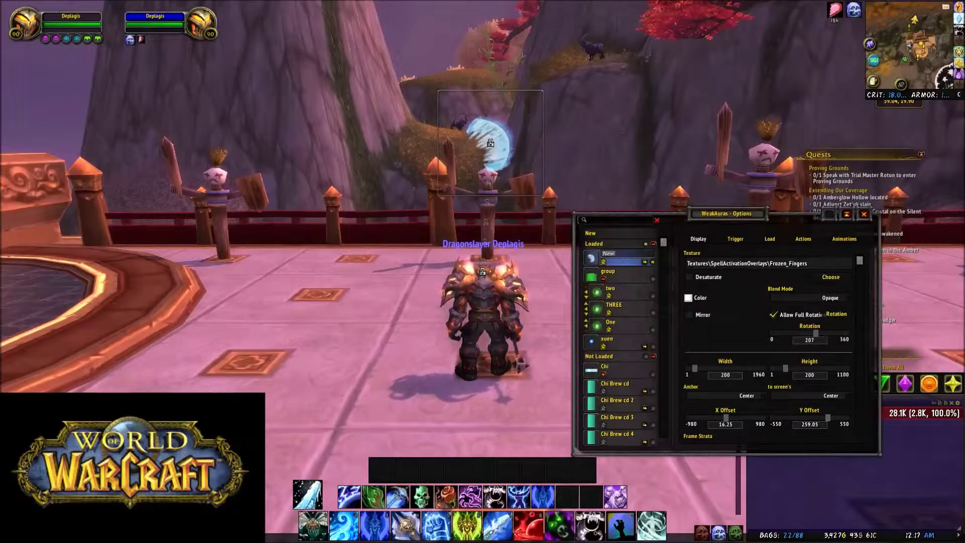
pyautogui.click(816, 341)
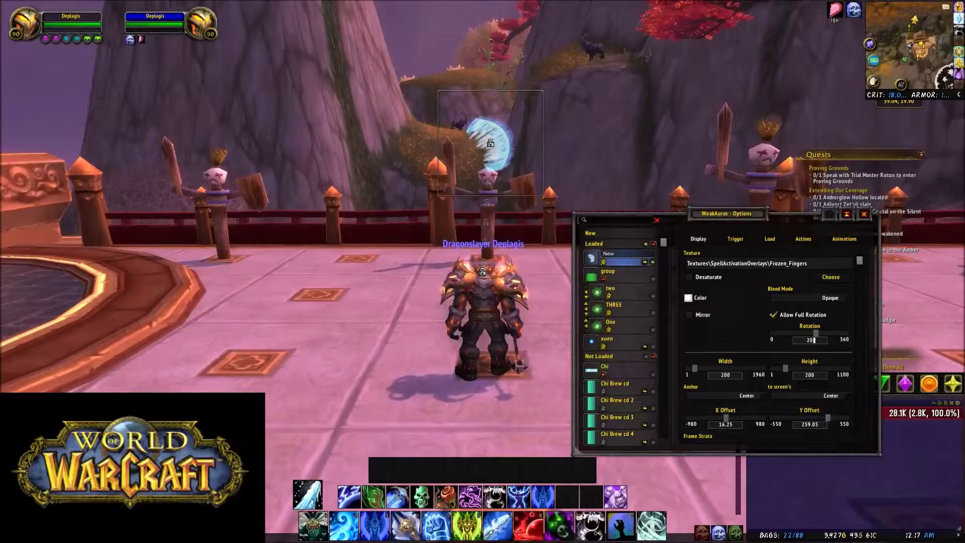
pyautogui.press('Return')
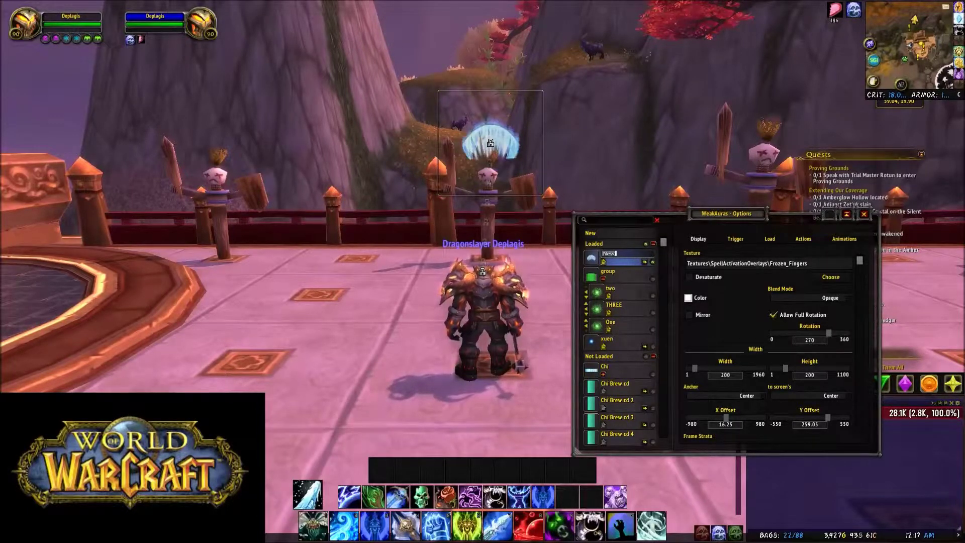
pyautogui.moveTo(694, 369); pyautogui.dragTo(705, 369)
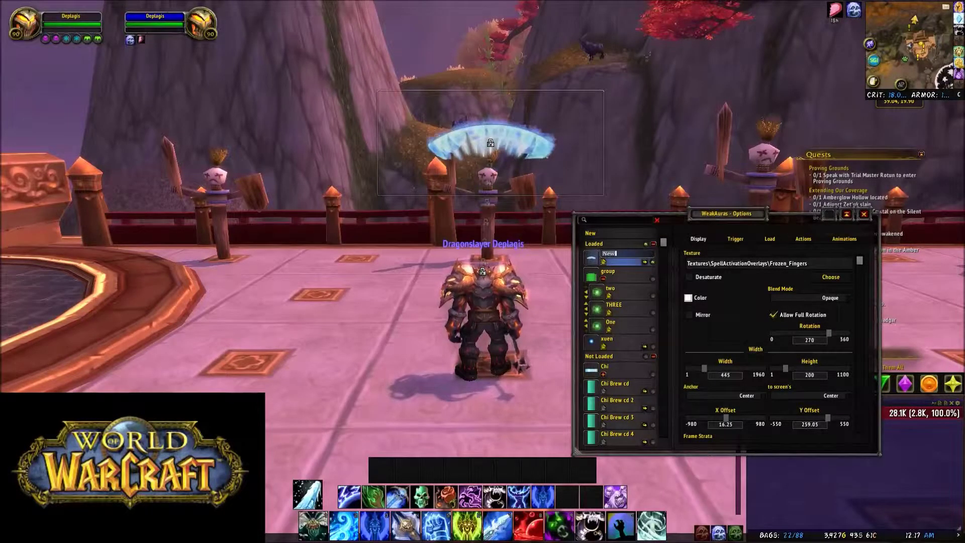
# Set the aura's X offset to 0 and its Y offset to 300.
pyautogui.scroll(-1, 769, 347)
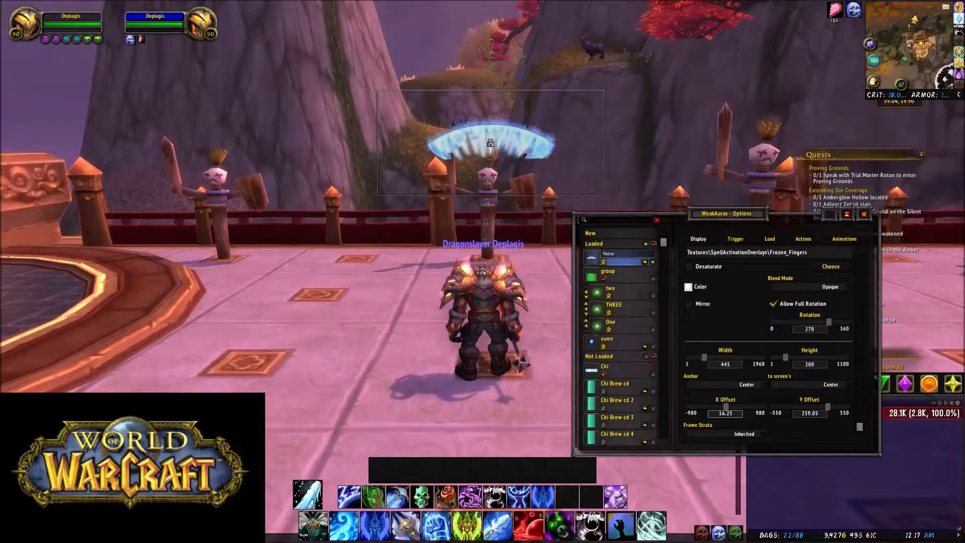
pyautogui.press('Return')
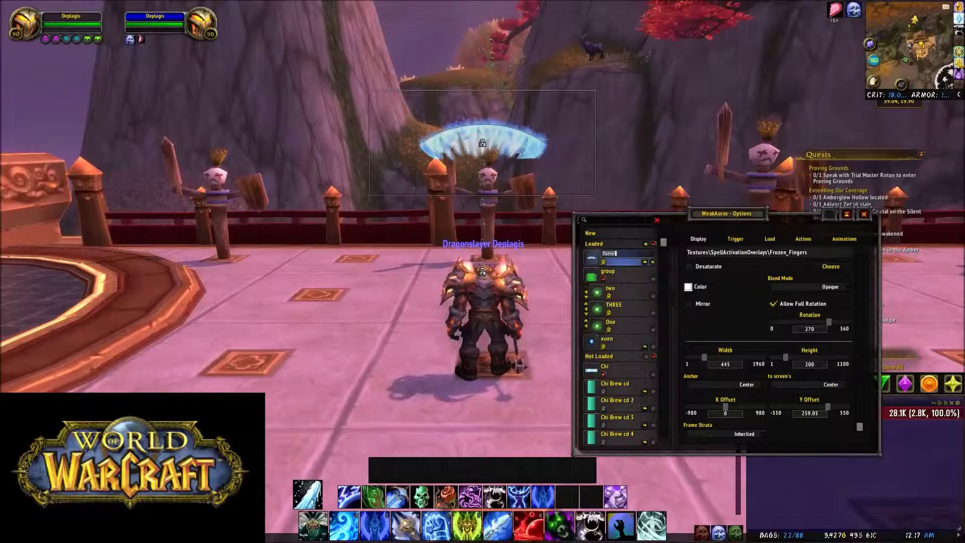
pyautogui.click(819, 413)
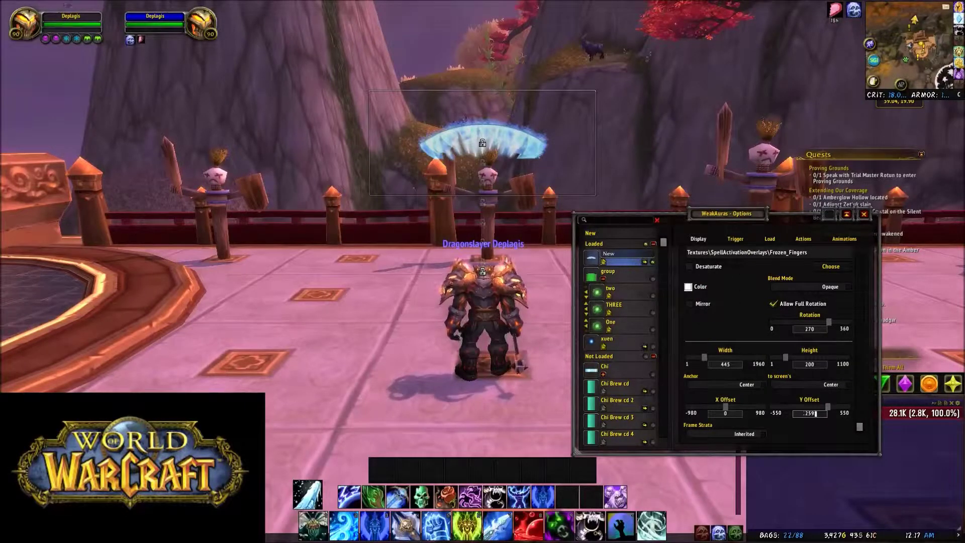
pyautogui.write('300')
pyautogui.press('Return')
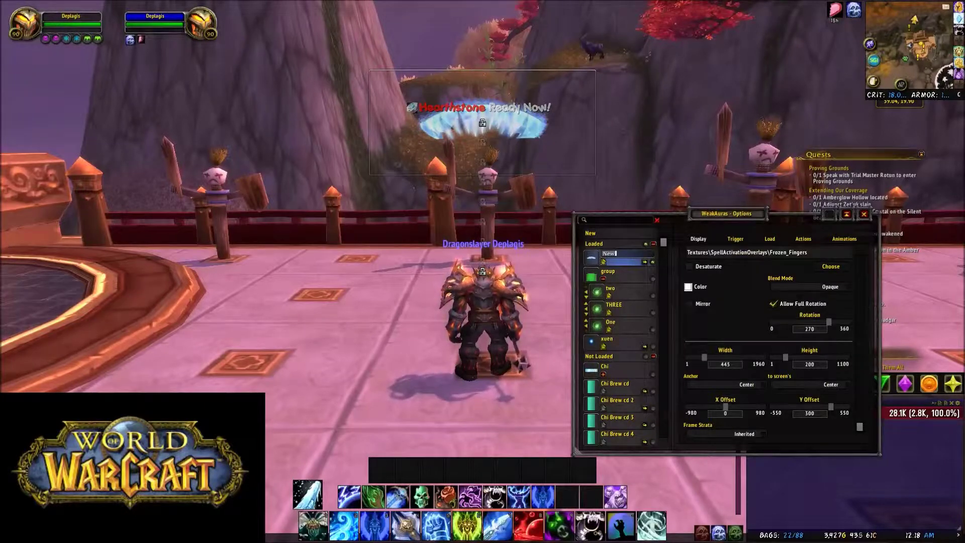
# Set Trigger 1 of the aura to type Status with the Action Usable status.
pyautogui.click(735, 239)
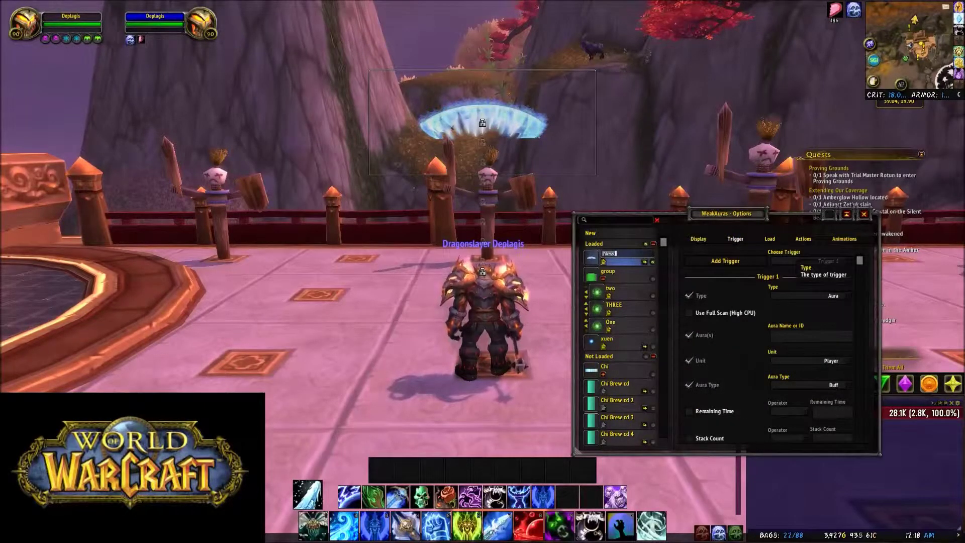
pyautogui.click(848, 295)
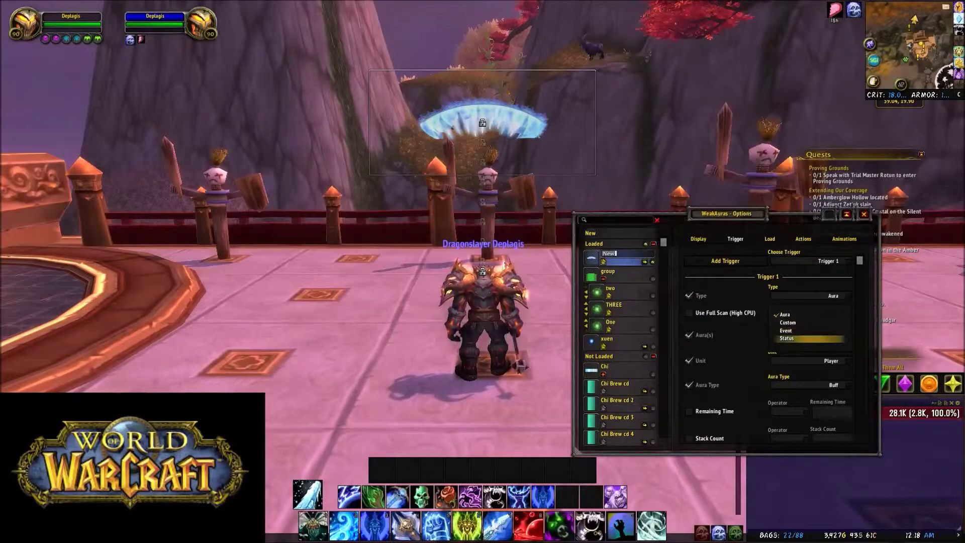
pyautogui.click(786, 338)
pyautogui.click(835, 319)
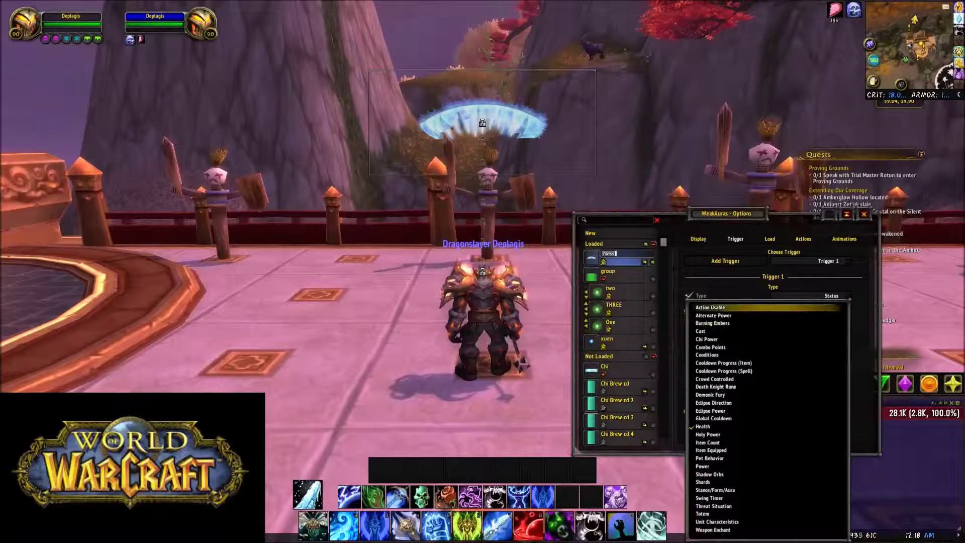
pyautogui.click(764, 307)
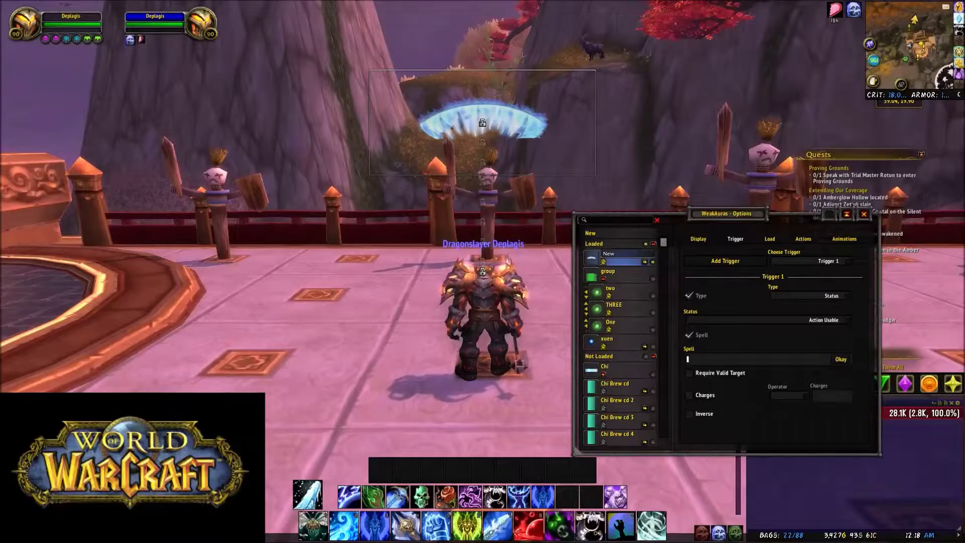
# Set the trigger's spell to Pillar of Frost and require a valid target.
pyautogui.write('Pl')
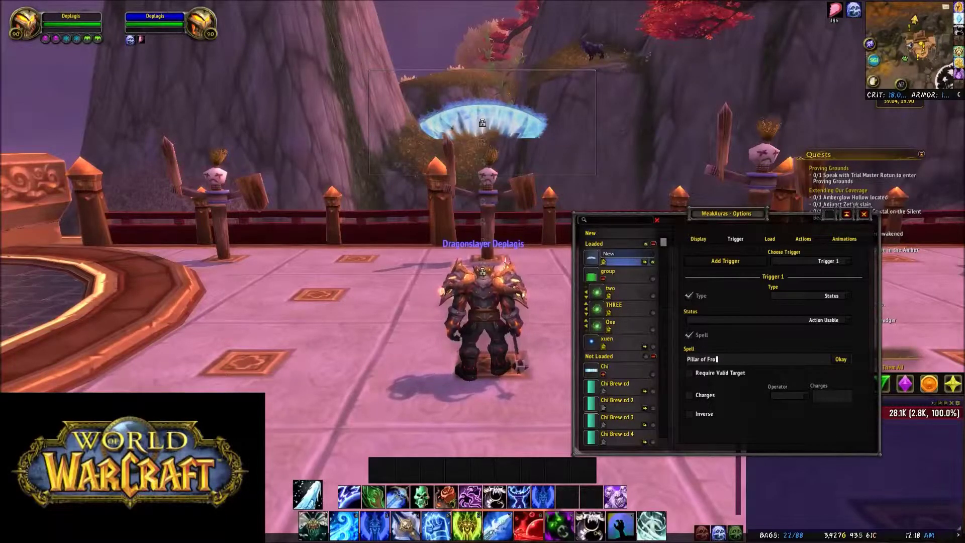
pyautogui.press('Return')
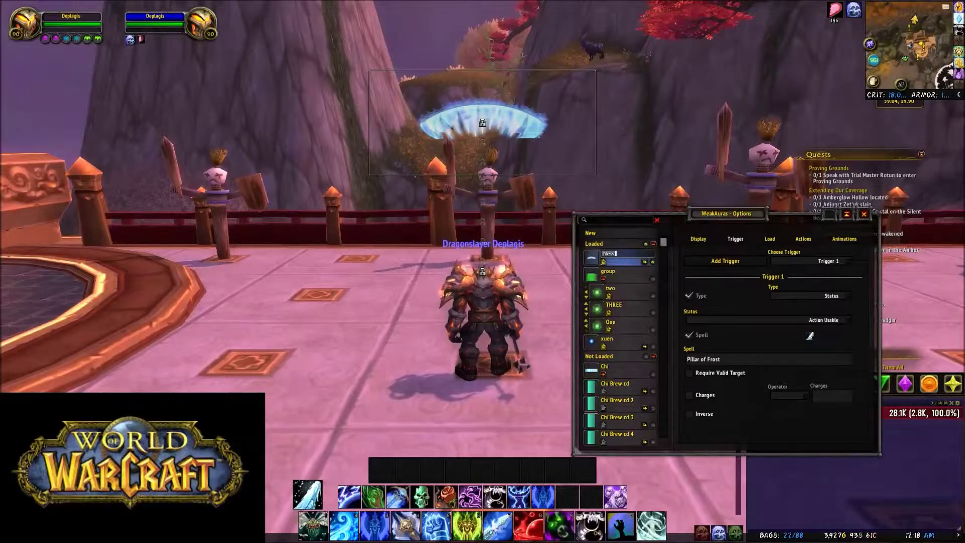
pyautogui.click(690, 374)
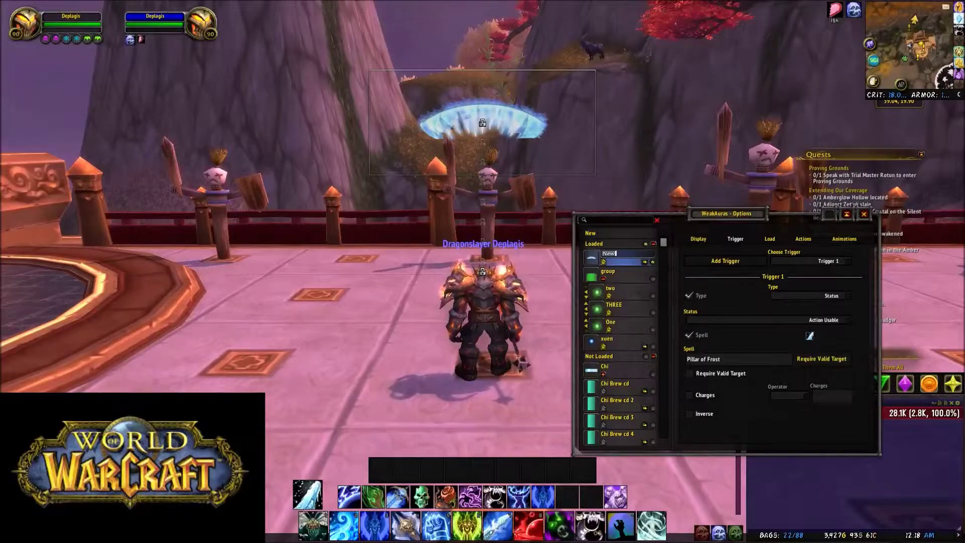
pyautogui.moveTo(488, 201); pyautogui.dragTo(579, 201)
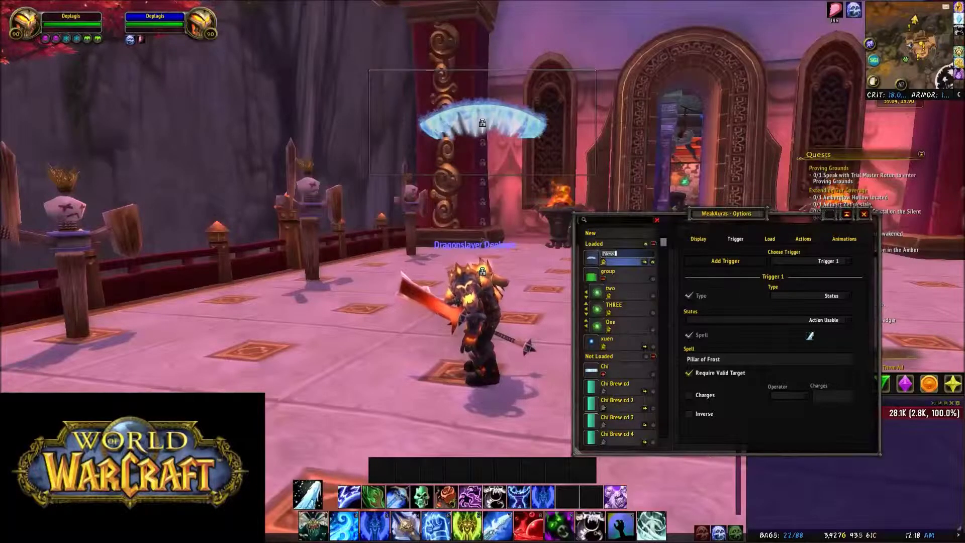
pyautogui.click(770, 239)
pyautogui.moveTo(533, 301); pyautogui.dragTo(463, 302)
pyautogui.click(735, 238)
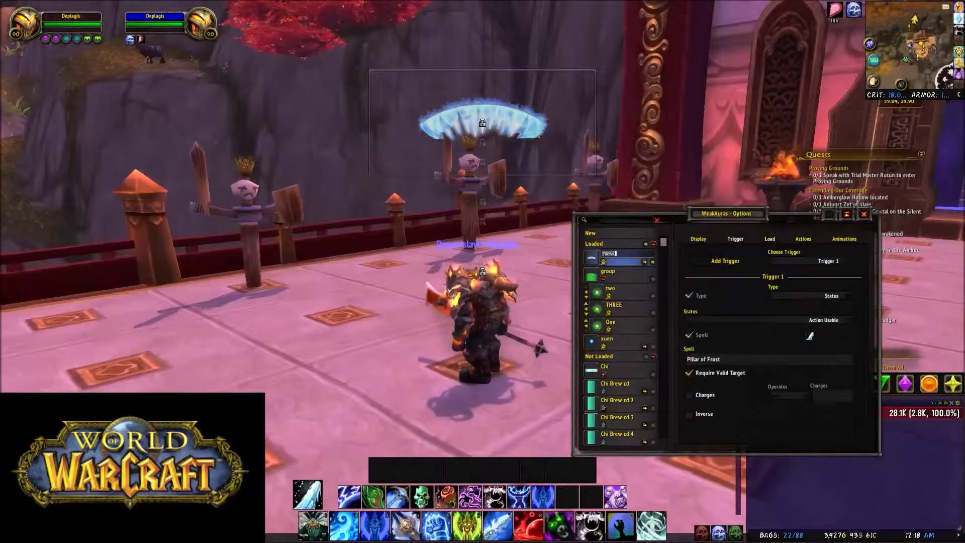
# Restrict the aura to load only in combat, leaving the Never load condition off.
pyautogui.click(770, 239)
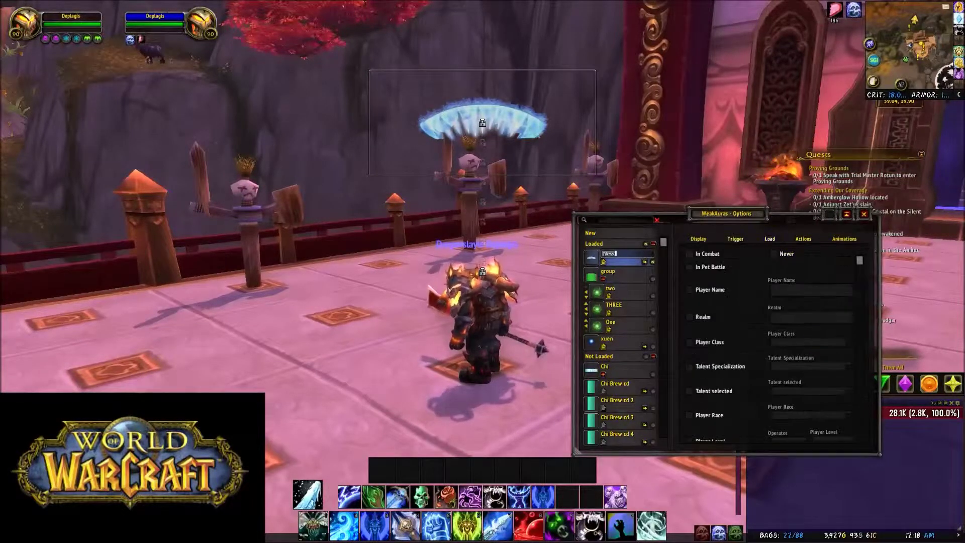
pyautogui.moveTo(482, 302); pyautogui.dragTo(518, 302)
pyautogui.moveTo(307, 494)
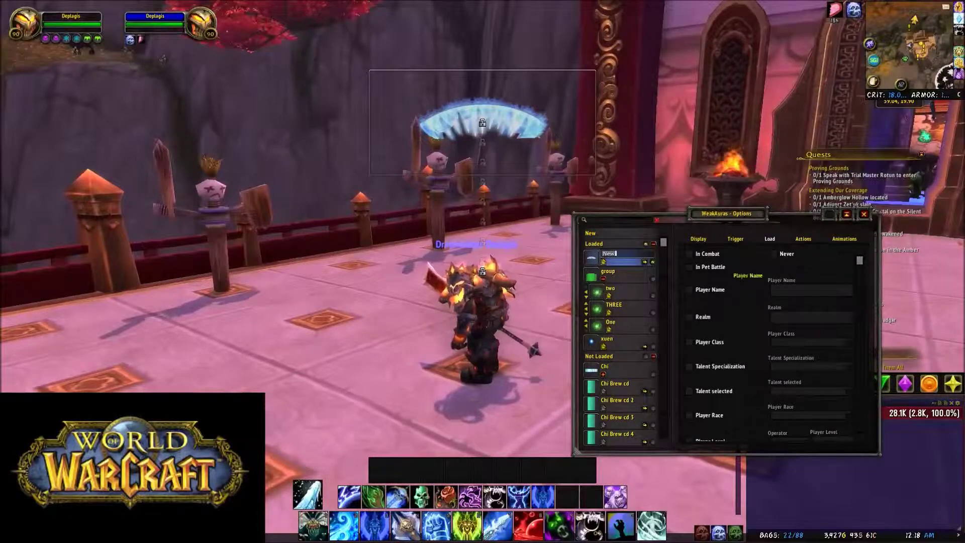
pyautogui.moveTo(483, 302); pyautogui.dragTo(624, 302)
pyautogui.press('a')
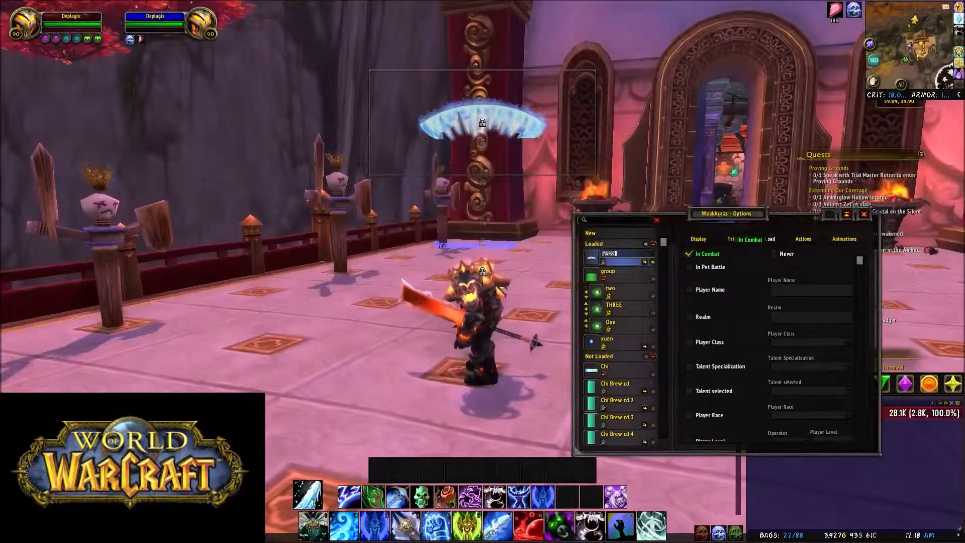
pyautogui.click(787, 254)
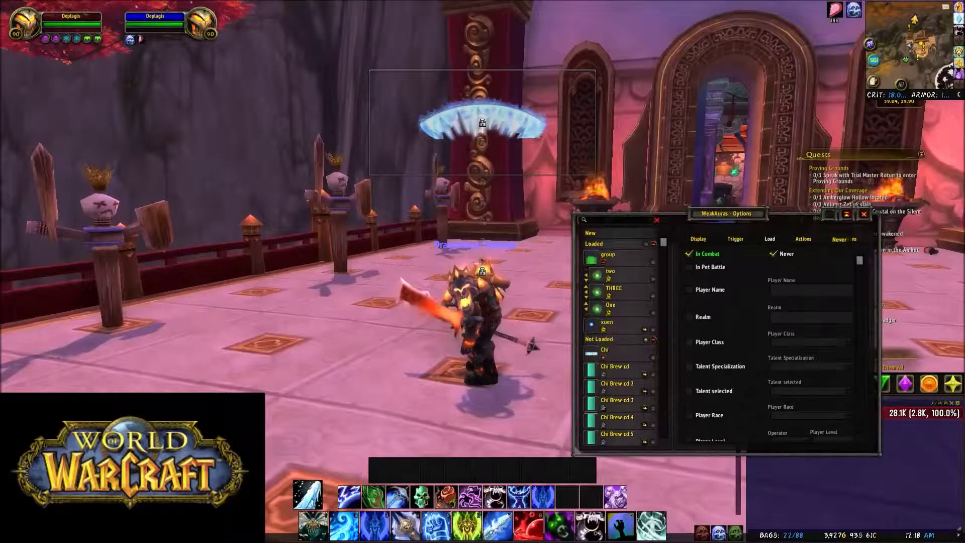
pyautogui.click(773, 253)
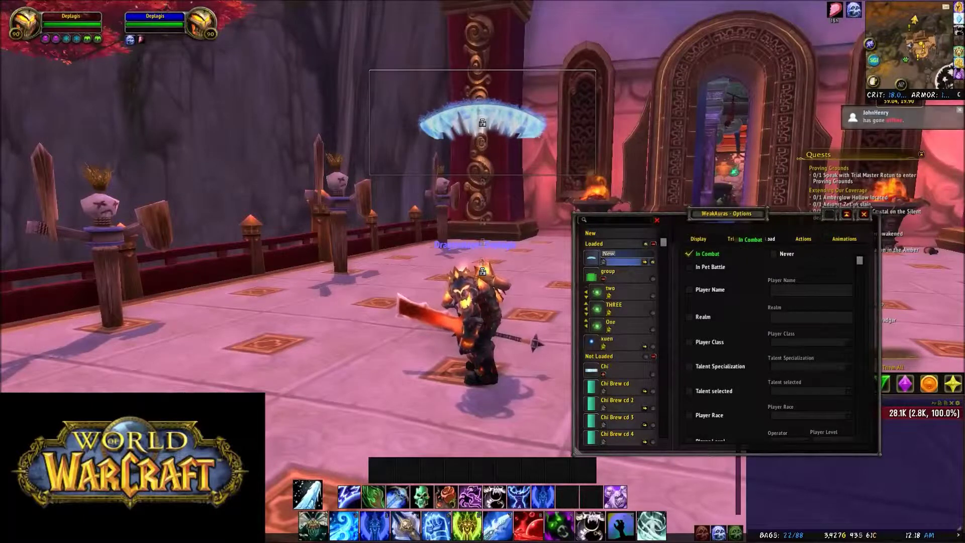
# Restrict the aura's loading by Player Name and enter the character's name.
pyautogui.scroll(-2, 774, 347)
pyautogui.scroll(2, 769, 347)
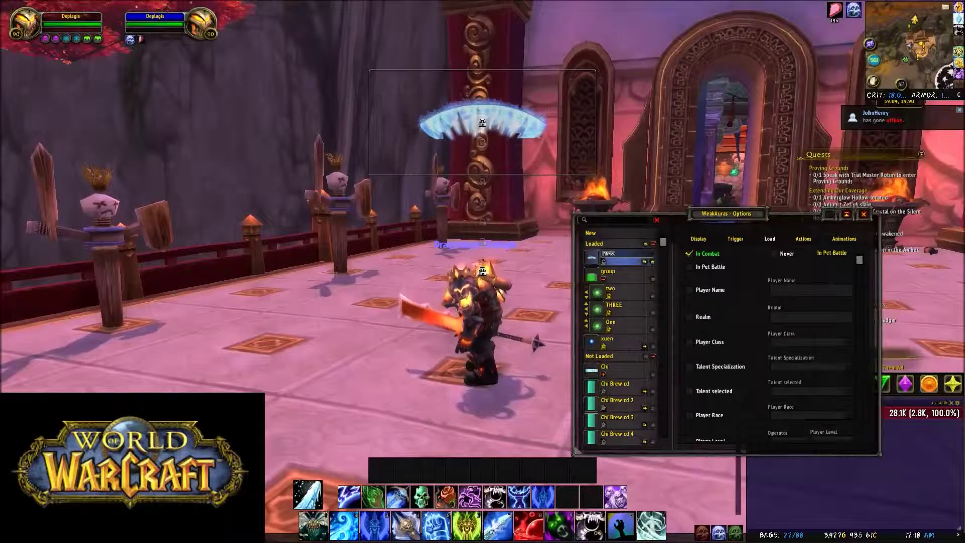
pyautogui.click(689, 290)
pyautogui.click(805, 290)
pyautogui.write('Deplagis')
pyautogui.press('Return')
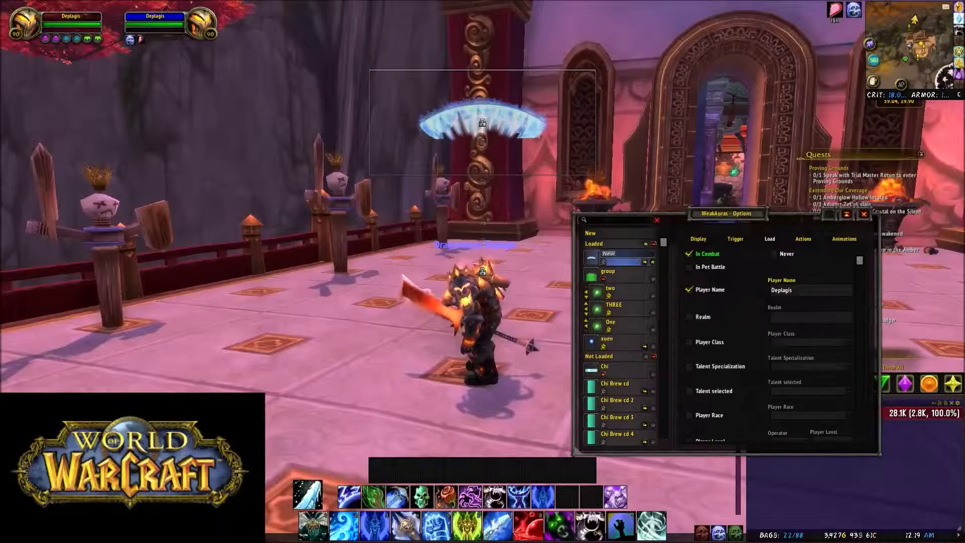
pyautogui.moveTo(533, 302); pyautogui.dragTo(472, 286)
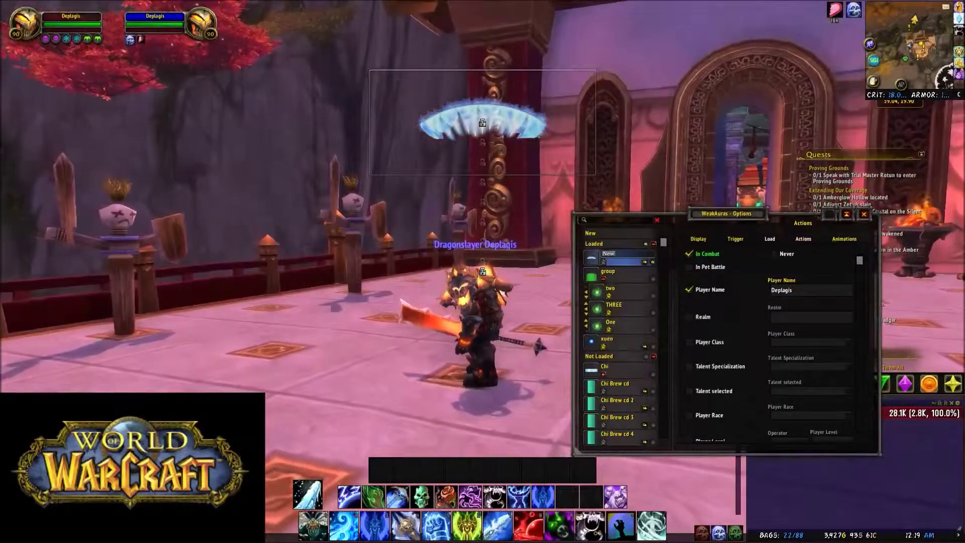
# Enable Button Glow for the aura's On Show action and choose the Pillar of Frost action button, ElvUI_Bar5Button1, as the frame.
pyautogui.click(804, 239)
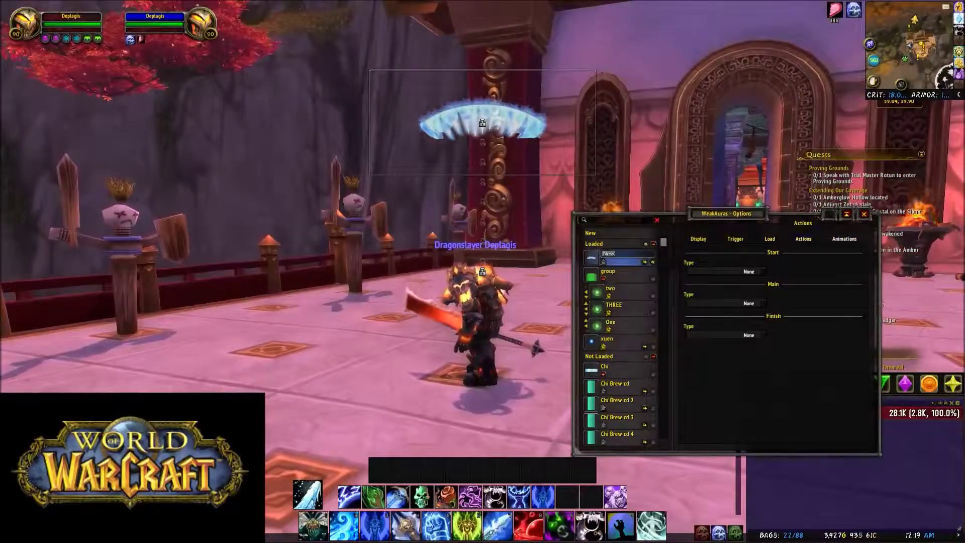
pyautogui.scroll(-3, 769, 342)
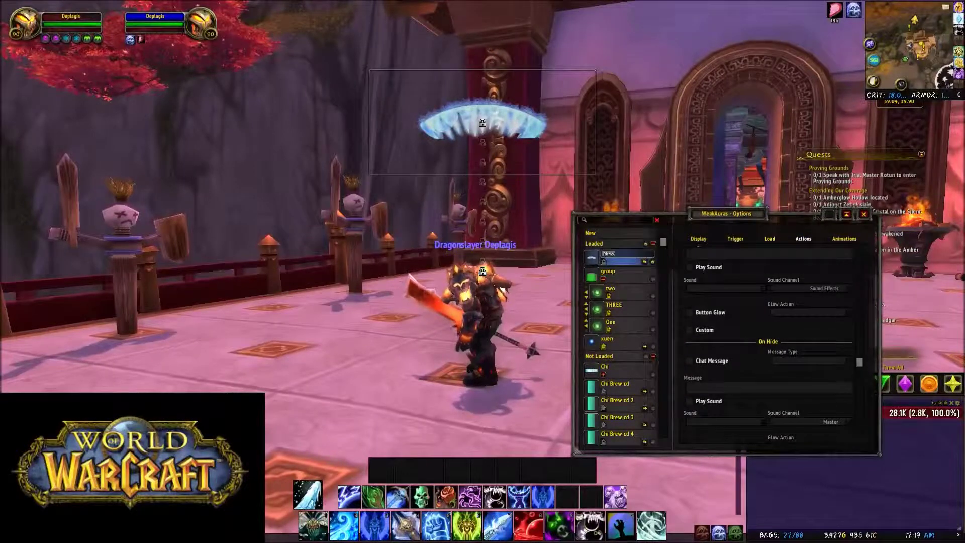
pyautogui.click(691, 312)
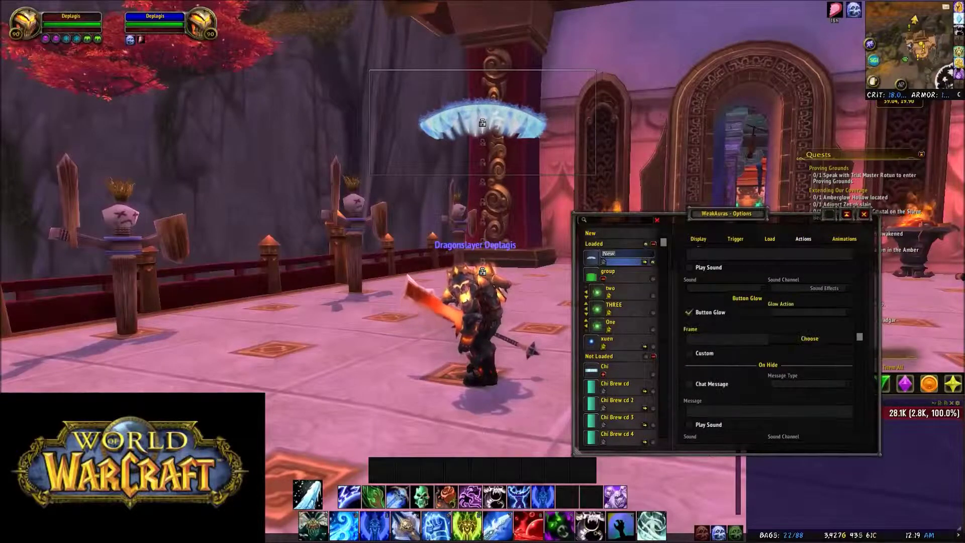
pyautogui.click(838, 324)
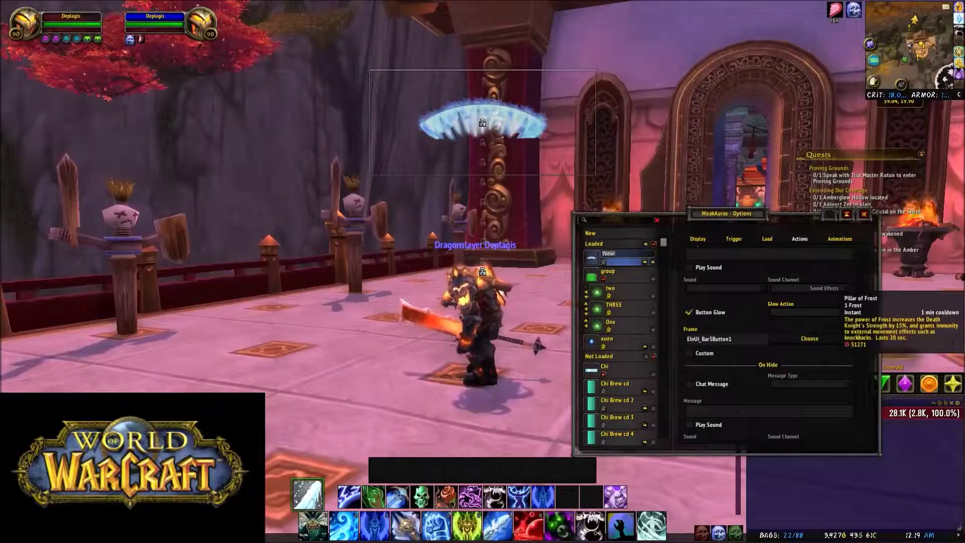
pyautogui.click(308, 495)
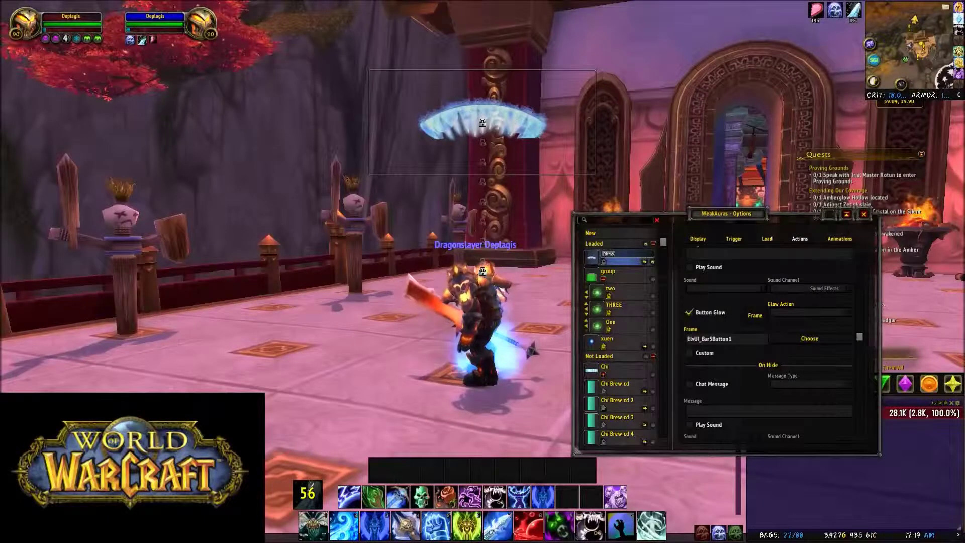
# Rename the new texture aura as Pillar of Frost.
pyautogui.scroll(2, 769, 342)
pyautogui.moveTo(503, 281); pyautogui.dragTo(40, 295)
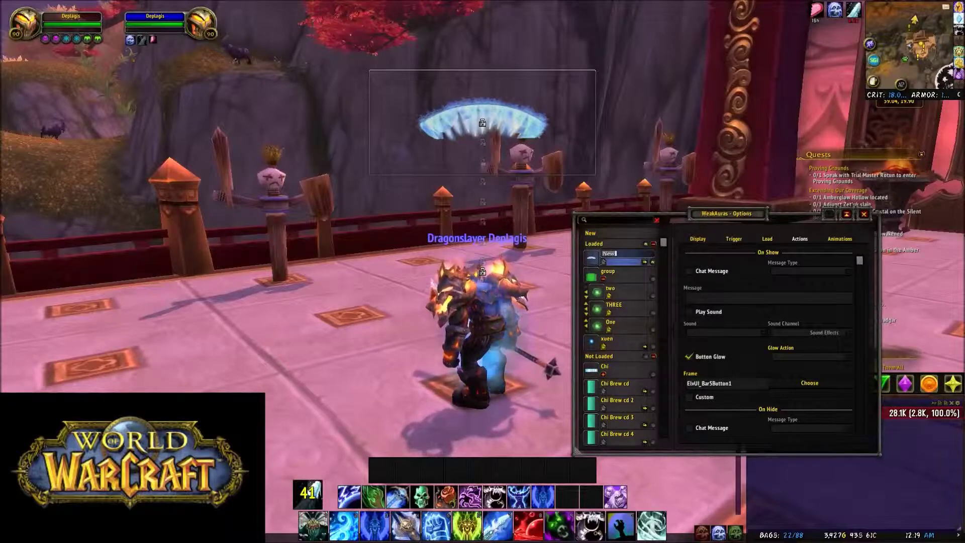
pyautogui.click(618, 234)
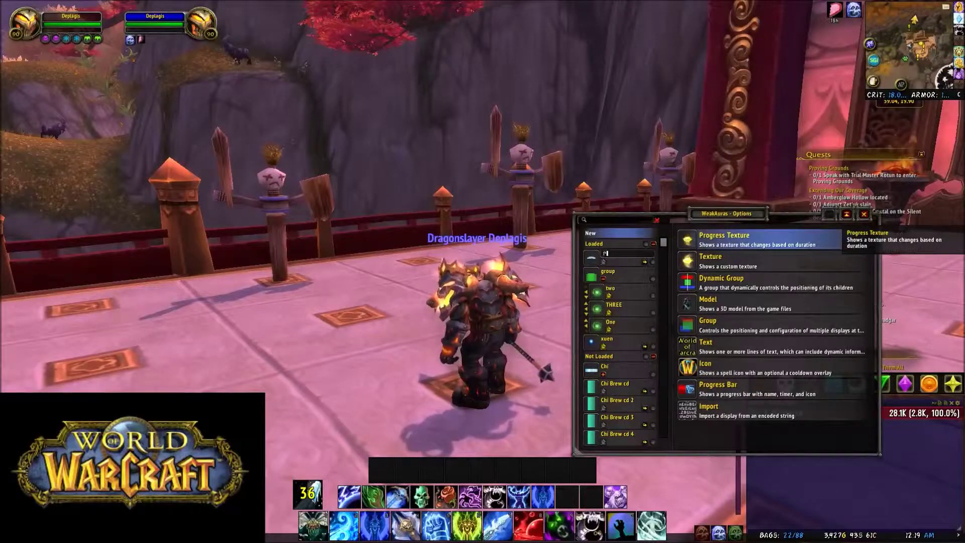
pyautogui.write('rost')
pyautogui.press('Return')
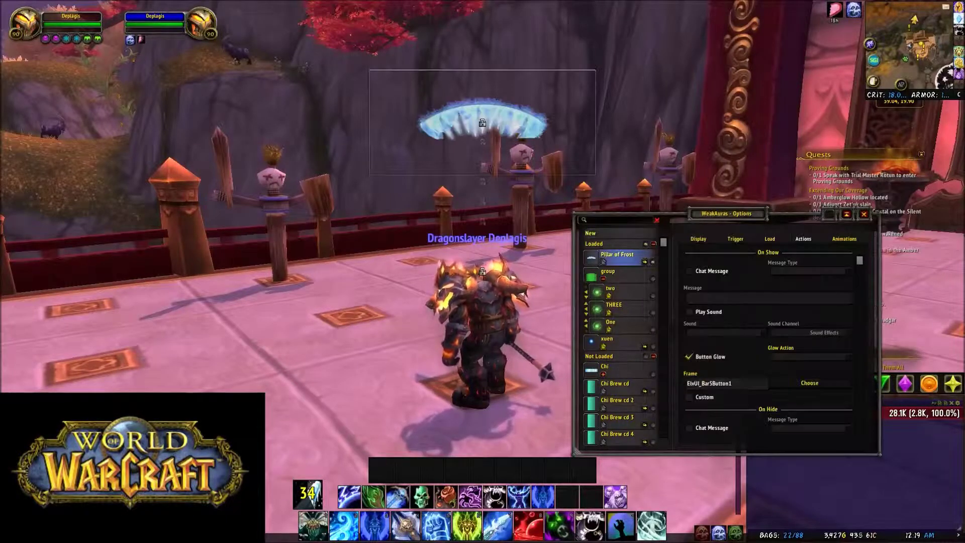
# Create a Progress Texture aura and give it the Frozen Fingers texture from the Cataclysm Alerts set.
pyautogui.click(591, 233)
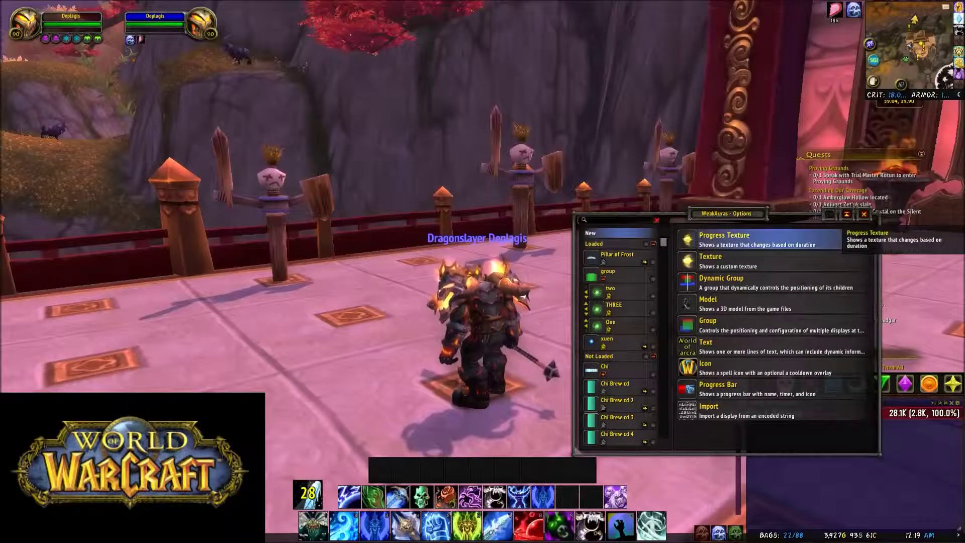
pyautogui.click(754, 240)
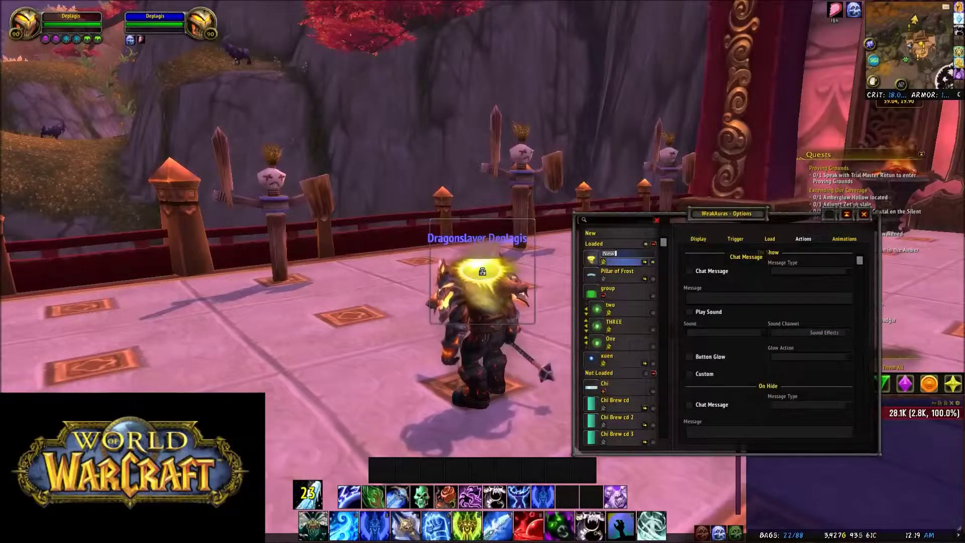
pyautogui.click(699, 238)
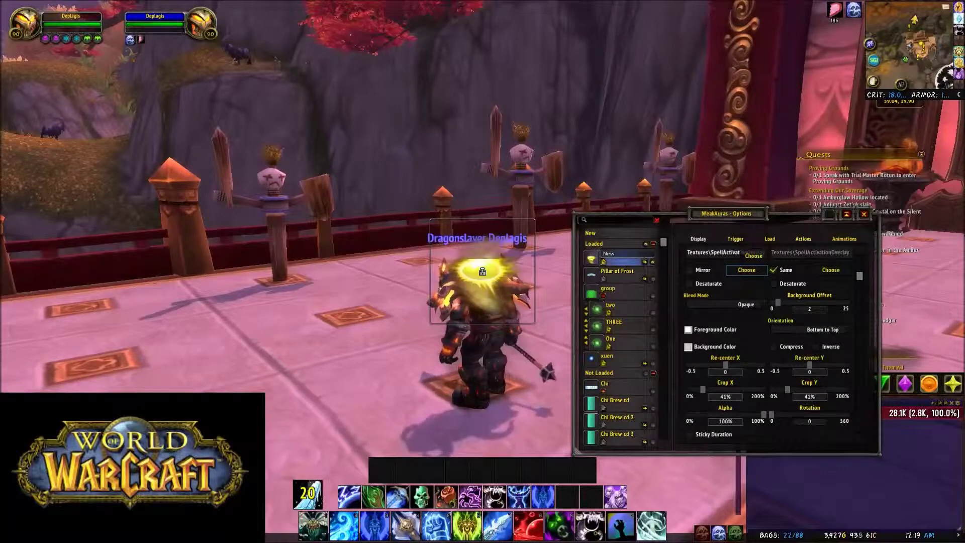
pyautogui.click(747, 270)
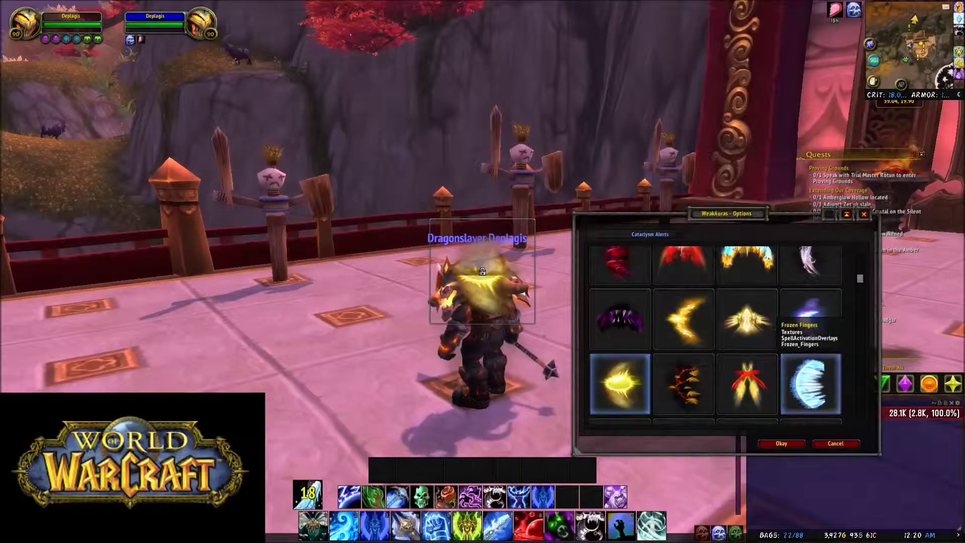
pyautogui.click(810, 384)
pyautogui.click(782, 444)
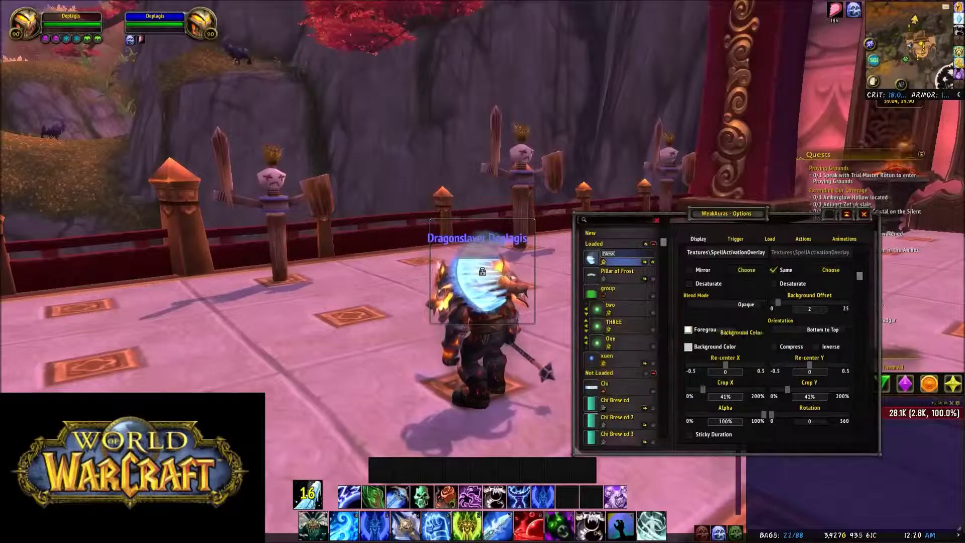
# Set the progress texture's Re-center Y to -0.03 and place it left of the character with a height of 711.
pyautogui.moveTo(810, 365)
pyautogui.mouseDown()
pyautogui.moveTo(791, 366)
pyautogui.moveTo(799, 365)
pyautogui.mouseUp()
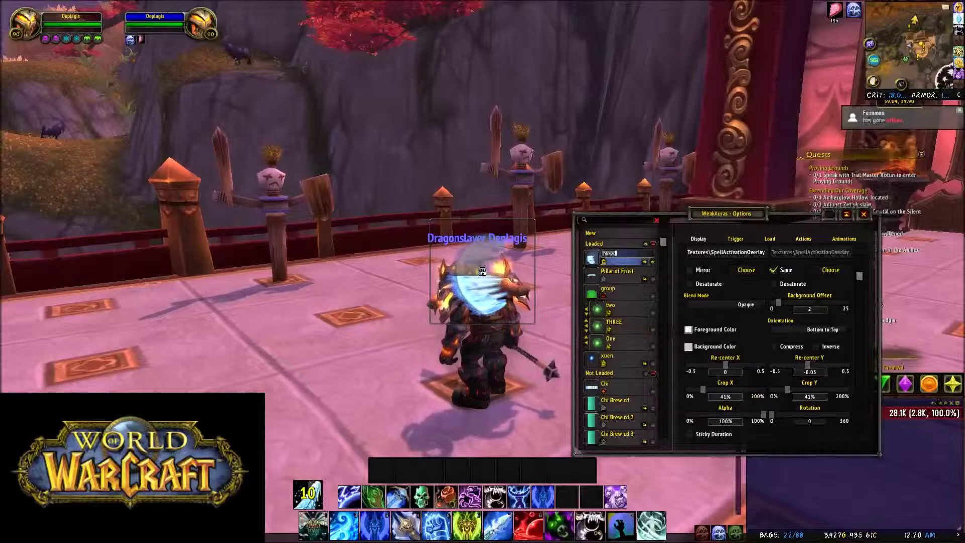
pyautogui.scroll(-3, 769, 347)
pyautogui.moveTo(290, 267); pyautogui.dragTo(303, 273)
pyautogui.moveTo(786, 397); pyautogui.dragTo(821, 397)
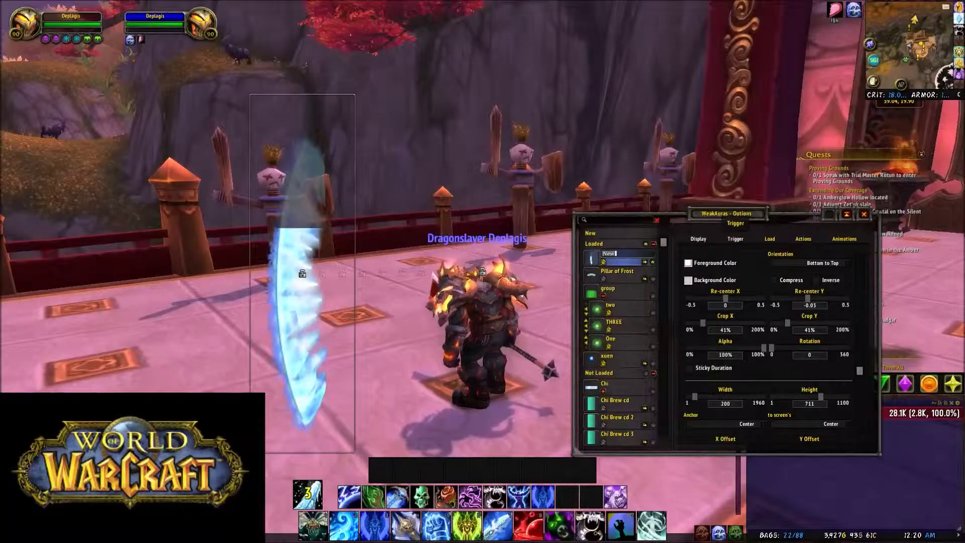
pyautogui.scroll(-2, 769, 351)
# Set the aura name of the progress texture's Trigger 1 to Pillar of Frost.
pyautogui.click(736, 239)
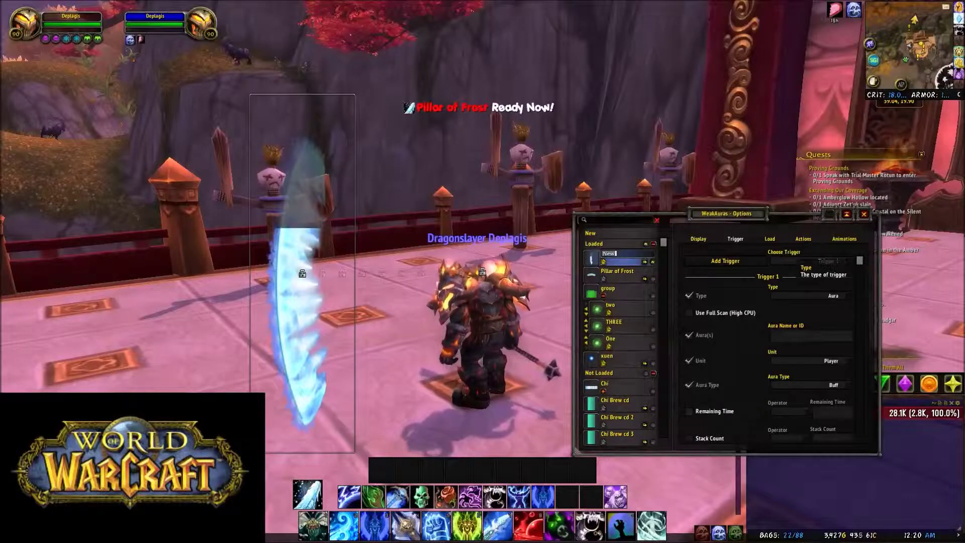
pyautogui.click(811, 336)
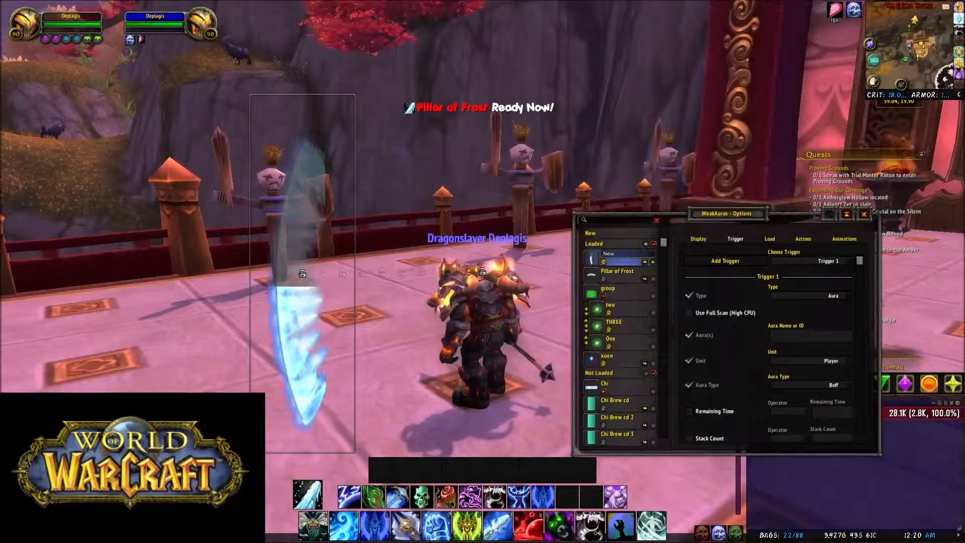
pyautogui.moveTo(308, 495)
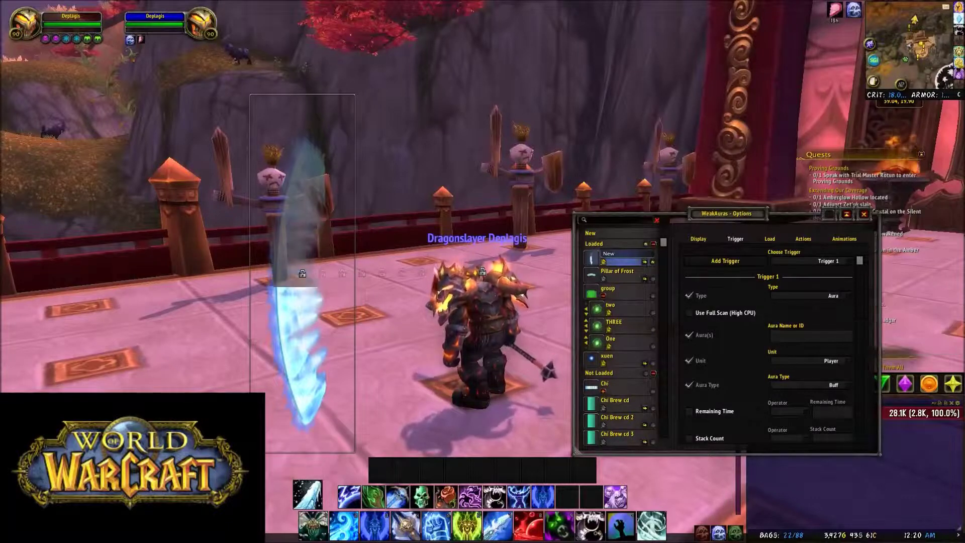
pyautogui.write('Pillar of Frost')
pyautogui.press('Return')
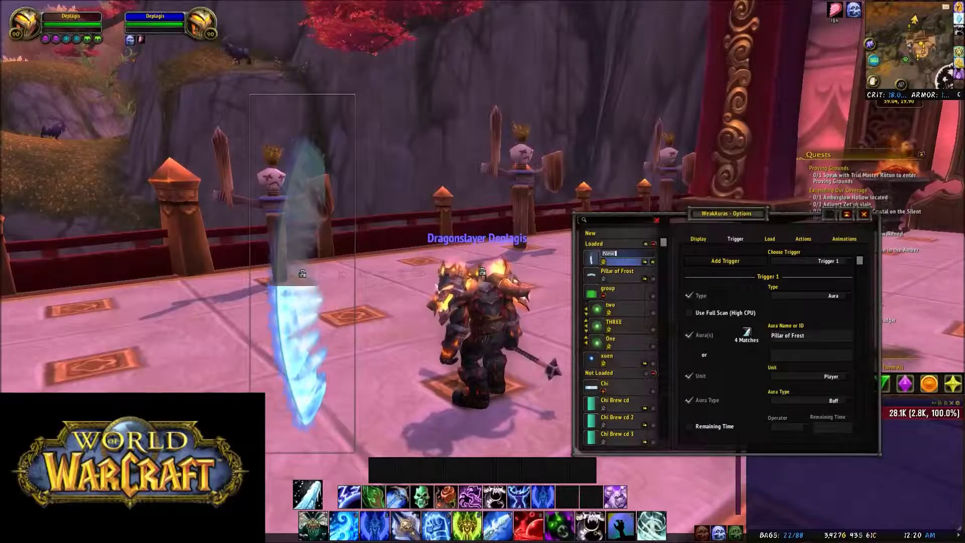
pyautogui.moveTo(393, 216); pyautogui.dragTo(558, 217)
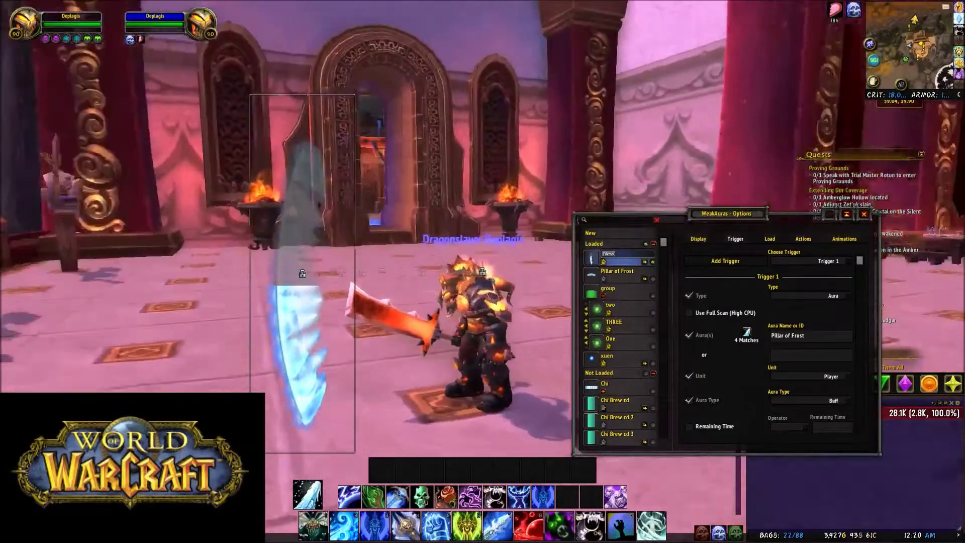
pyautogui.press('a')
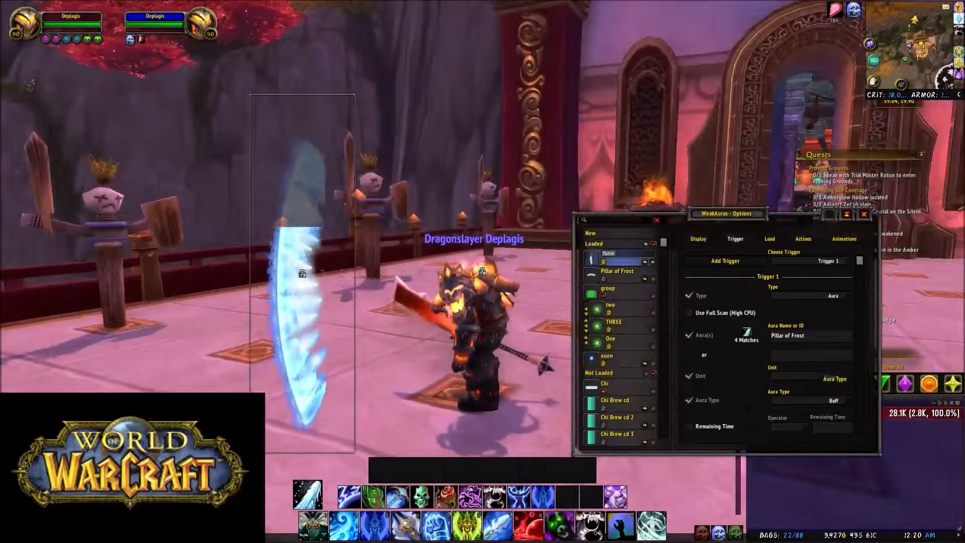
pyautogui.press('a')
pyautogui.press('d')
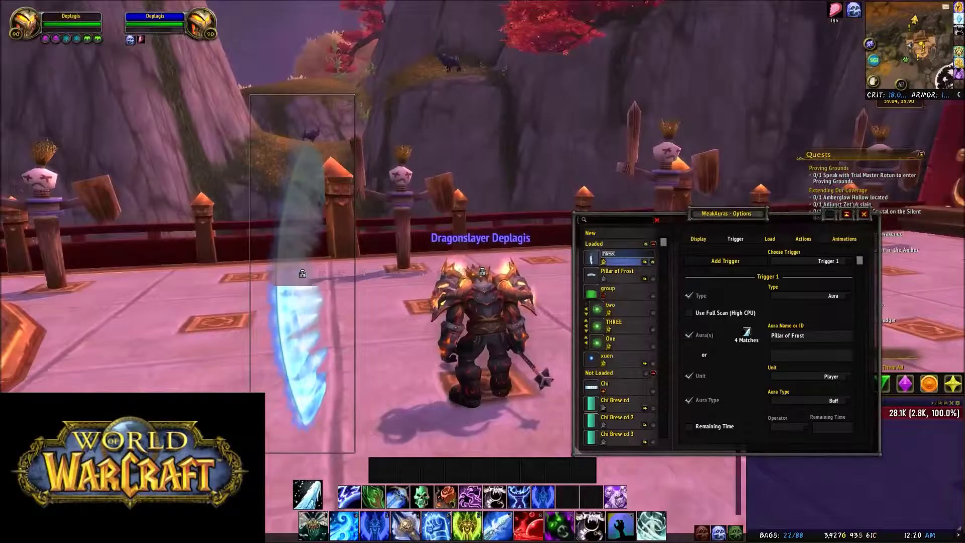
pyautogui.press('a')
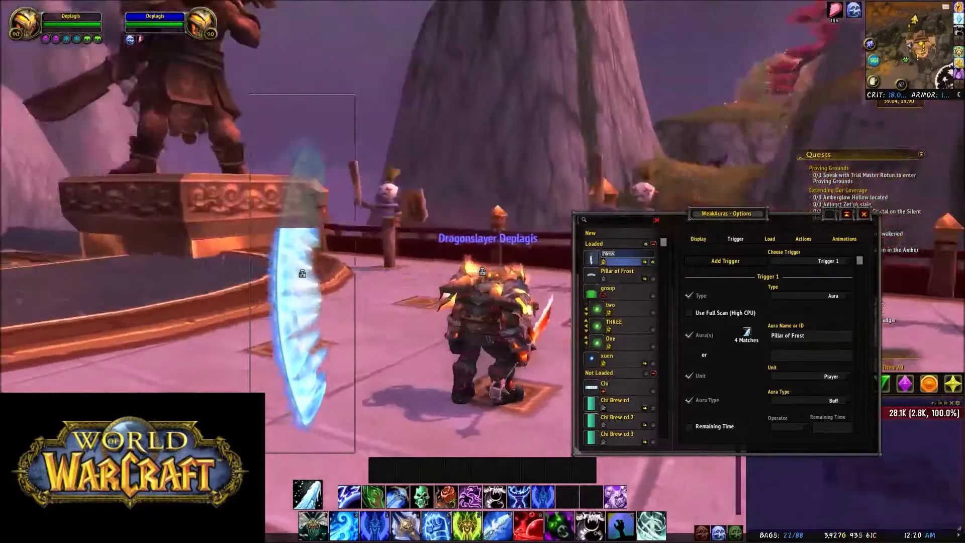
pyautogui.press('d')
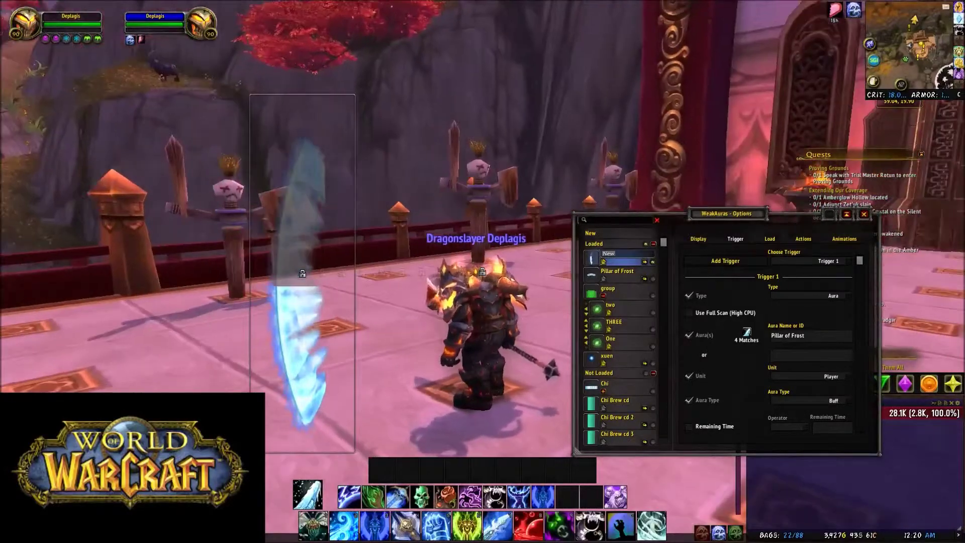
pyautogui.press('a')
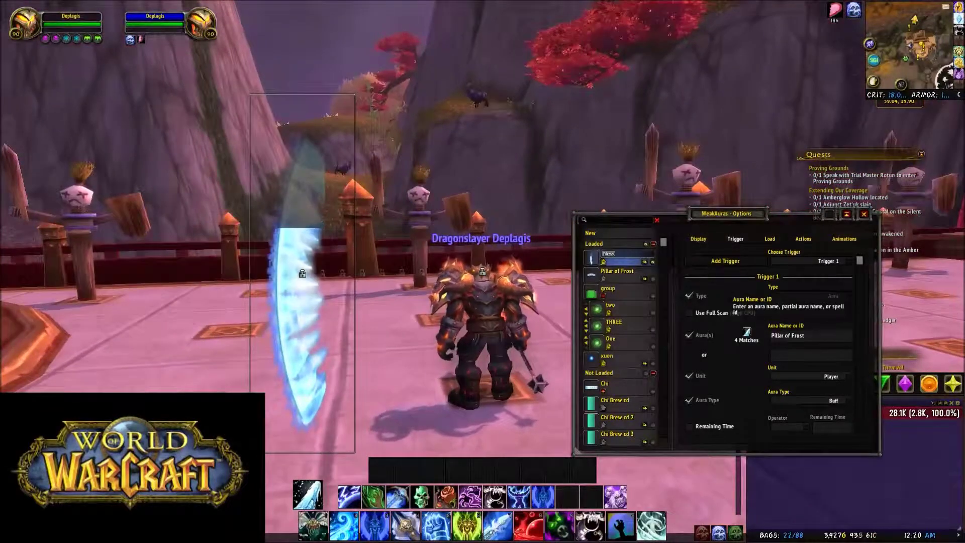
pyautogui.moveTo(747, 333)
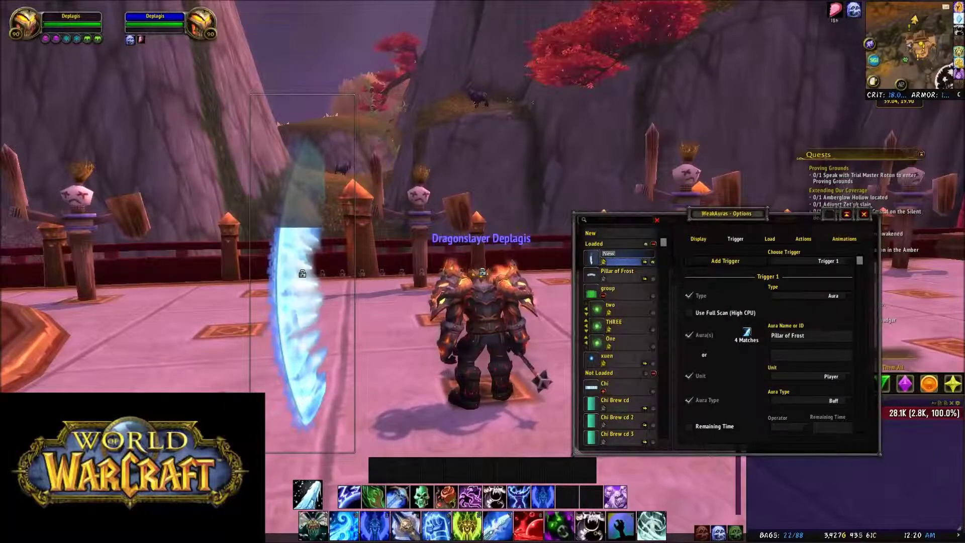
pyautogui.scroll(-2, 770, 352)
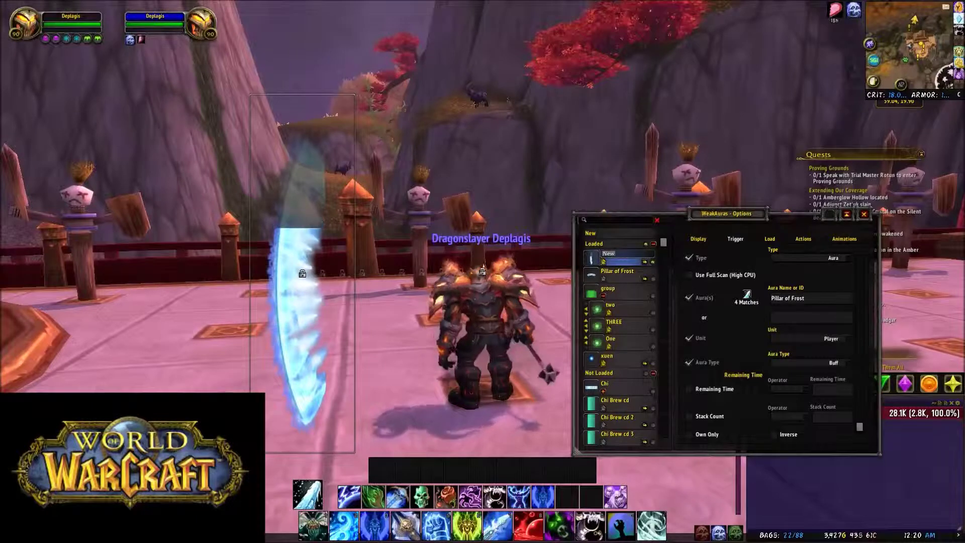
pyautogui.click(689, 389)
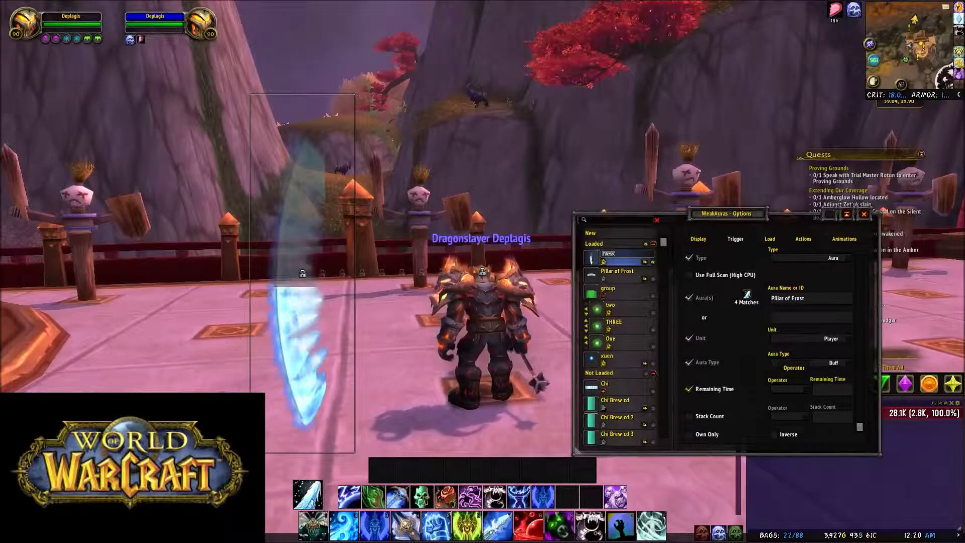
pyautogui.click(802, 389)
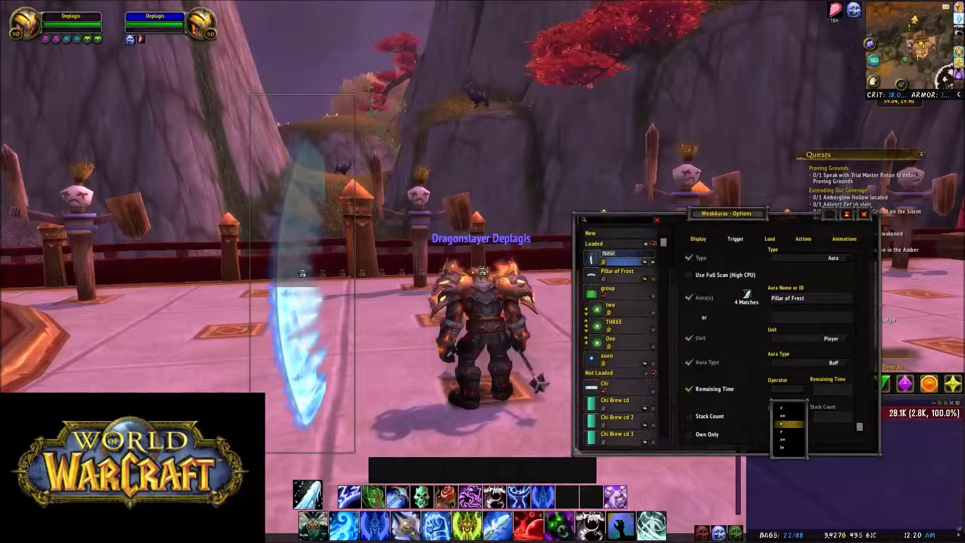
pyautogui.click(714, 389)
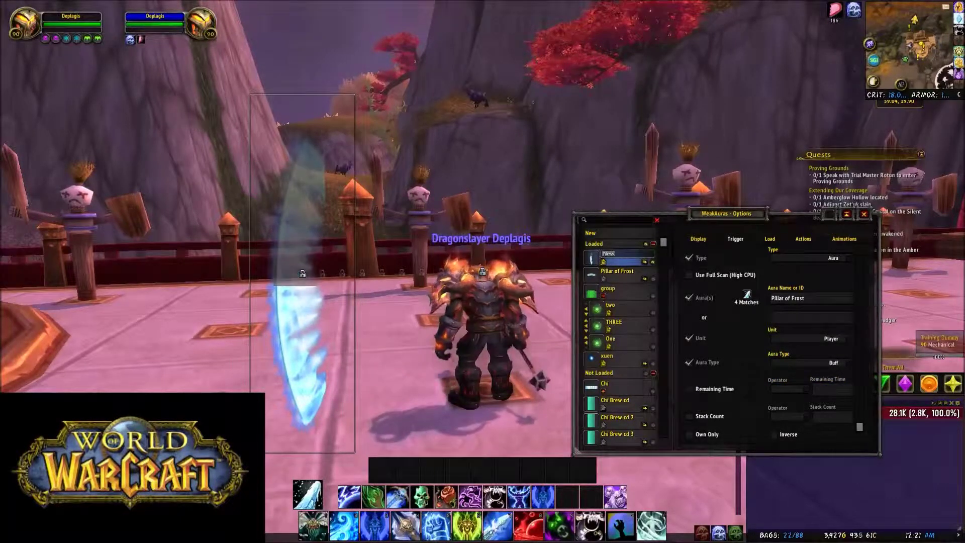
# Widen the progress texture slightly and restrict its aura to load only in combat.
pyautogui.moveTo(354, 272); pyautogui.dragTo(362, 272)
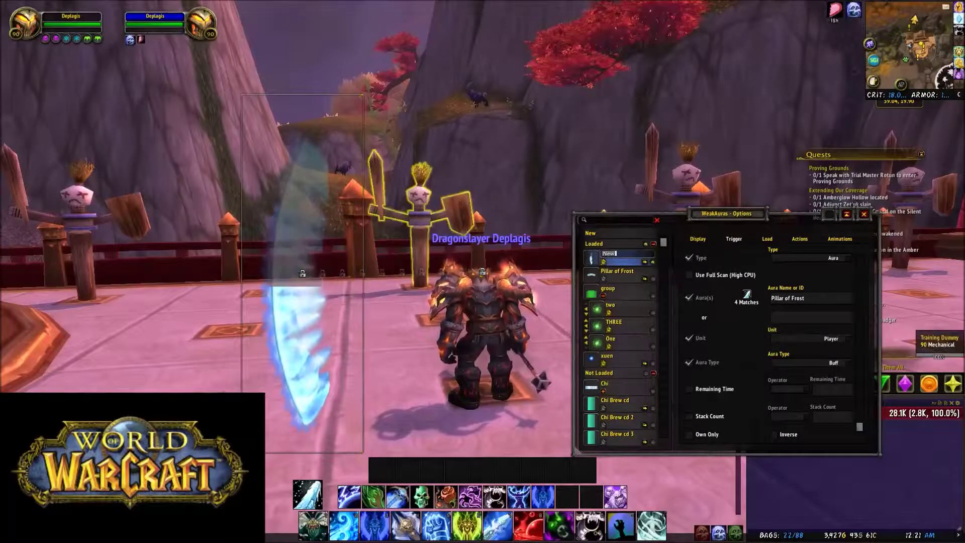
pyautogui.scroll(2, 835, 339)
pyautogui.click(768, 239)
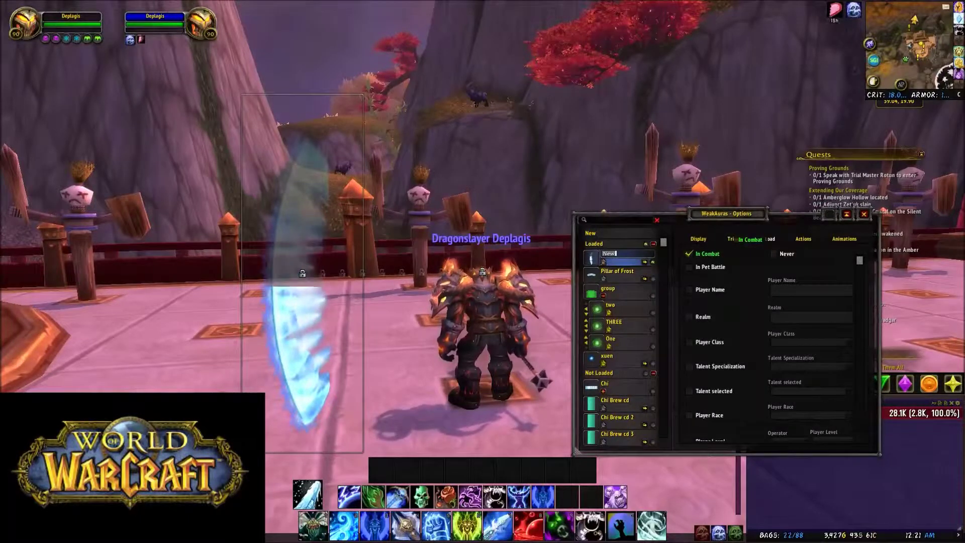
pyautogui.click(845, 239)
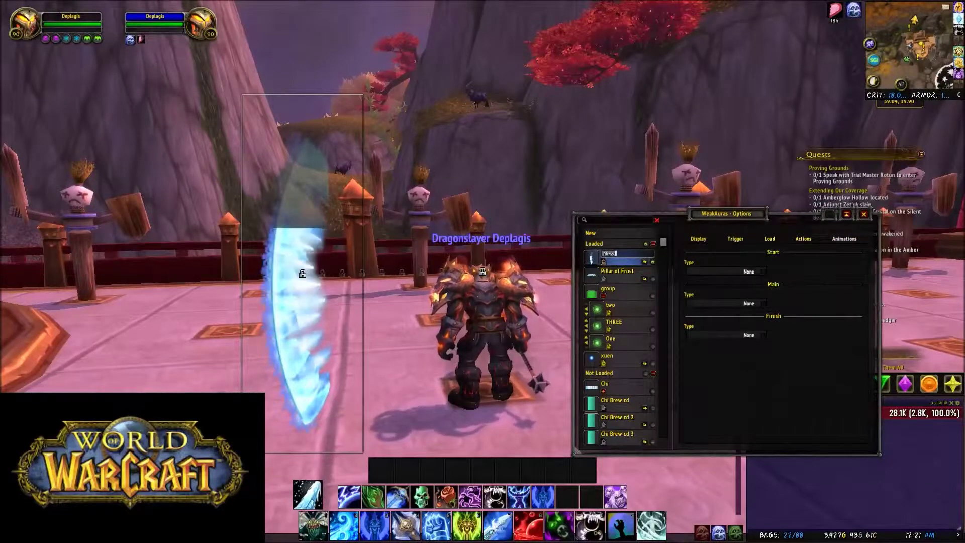
pyautogui.click(803, 239)
pyautogui.scroll(-3, 769, 347)
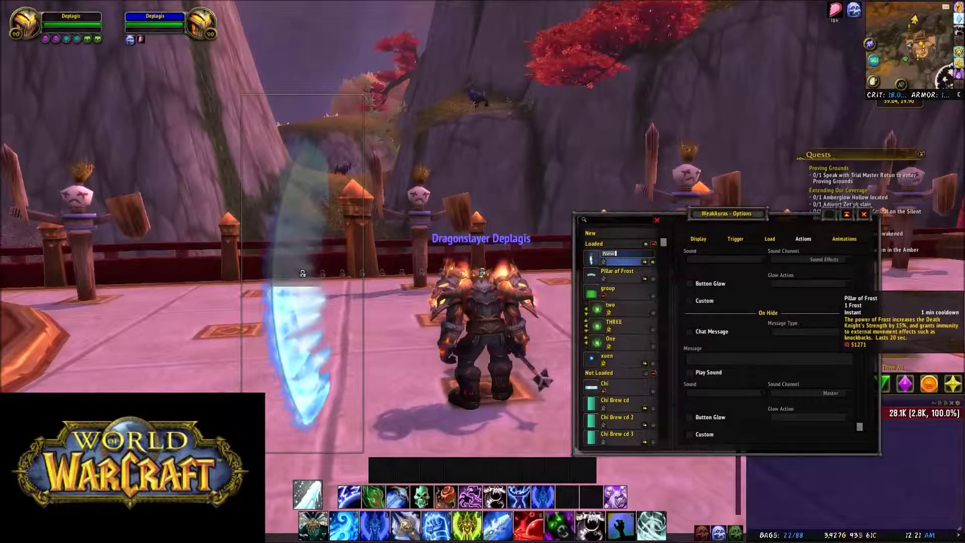
pyautogui.scroll(3, 769, 347)
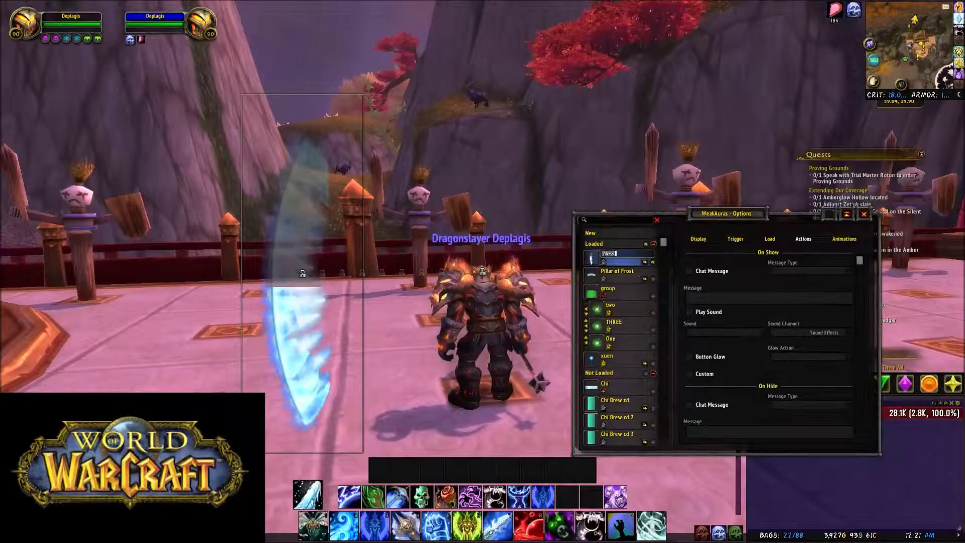
pyautogui.click(699, 238)
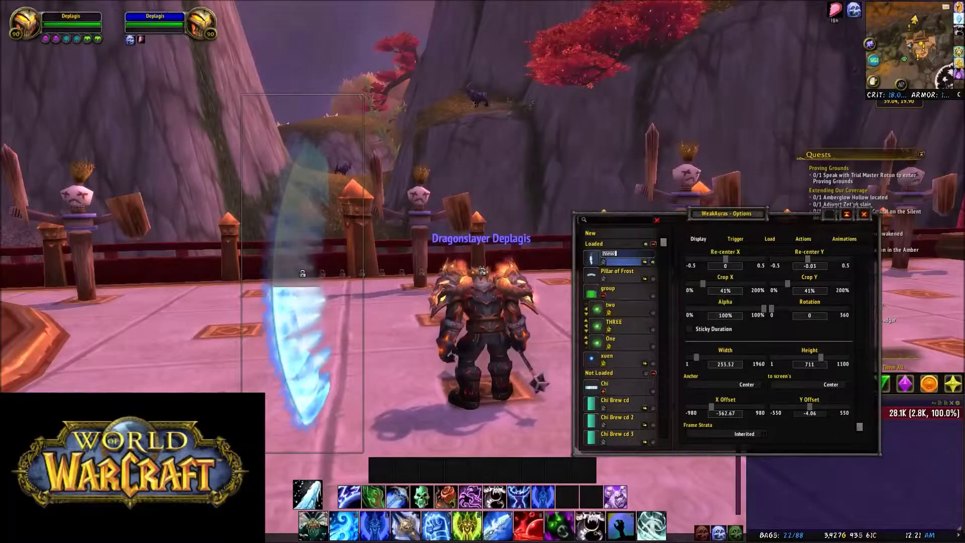
# Rename the progress texture aura as Pillar of Frost (Progress).
pyautogui.write('Pi')
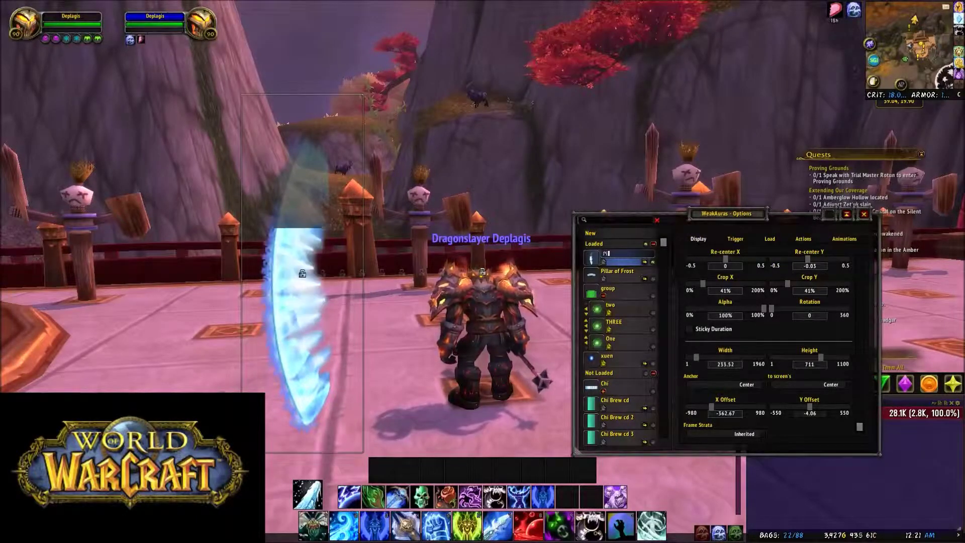
pyautogui.write('llar of Frost Pr')
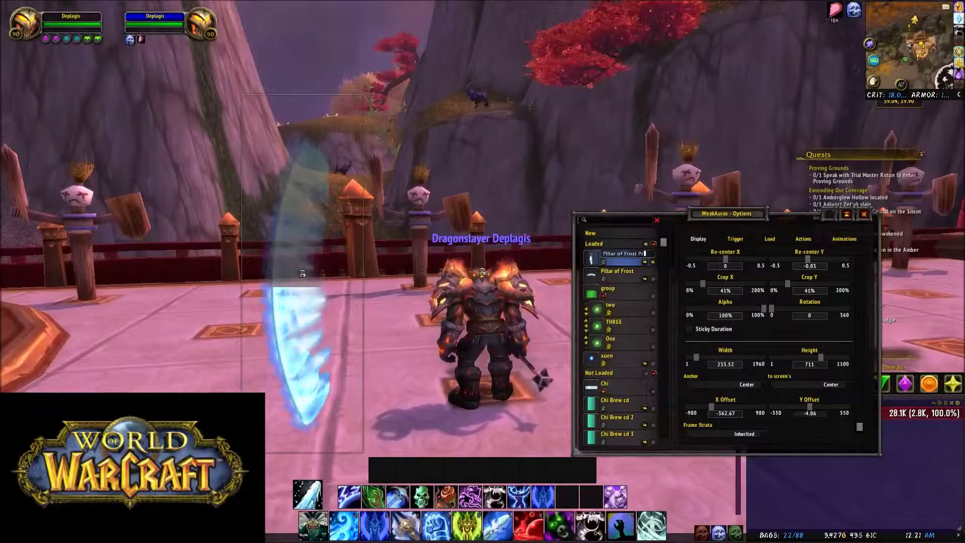
pyautogui.write('Progress)')
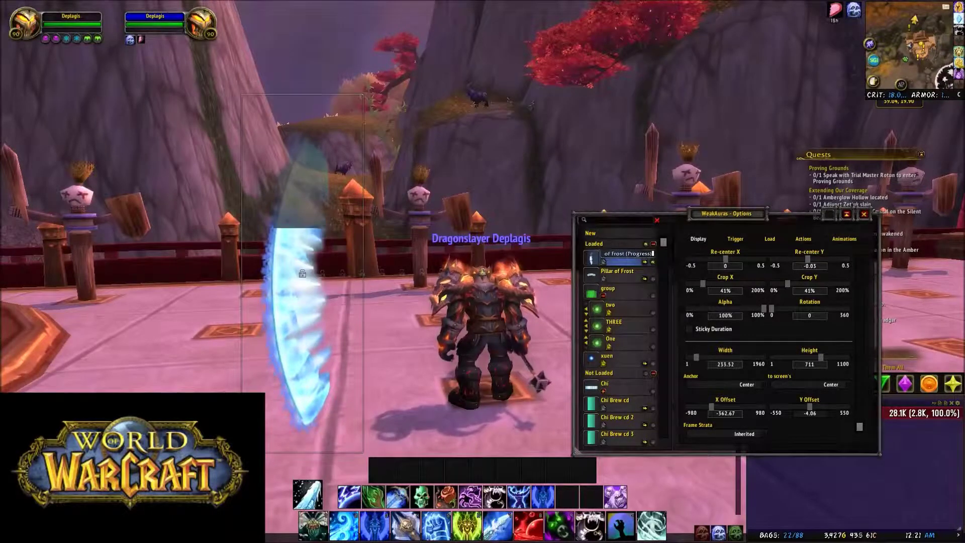
pyautogui.press('Return')
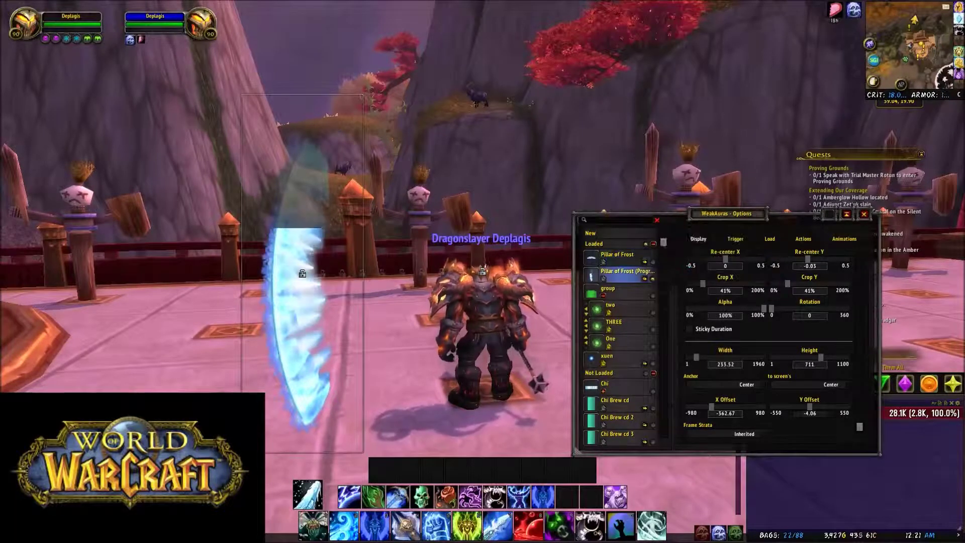
# Create a Dynamic Group named Death Knight and add the Pillar of Frost texture aura to it.
pyautogui.click(598, 233)
pyautogui.click(729, 283)
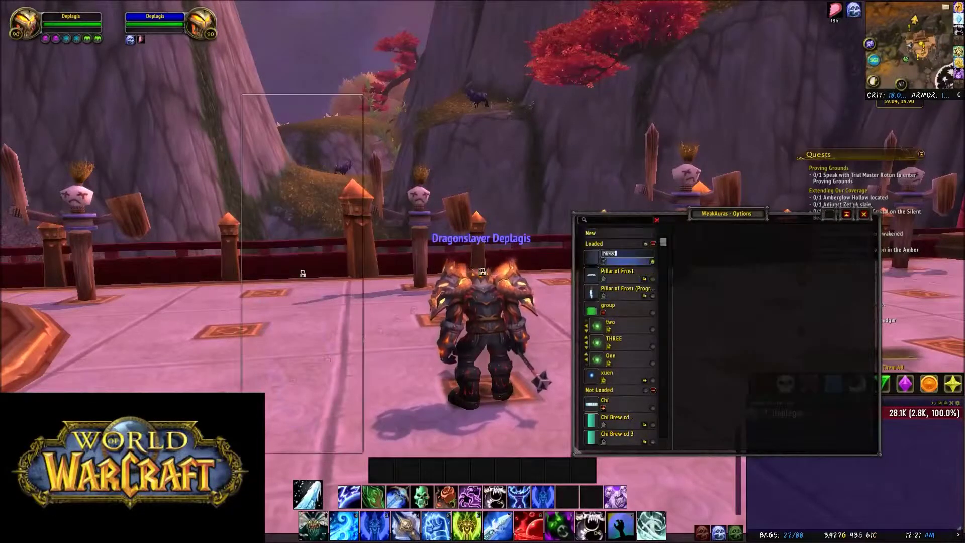
pyautogui.write('Death Knight')
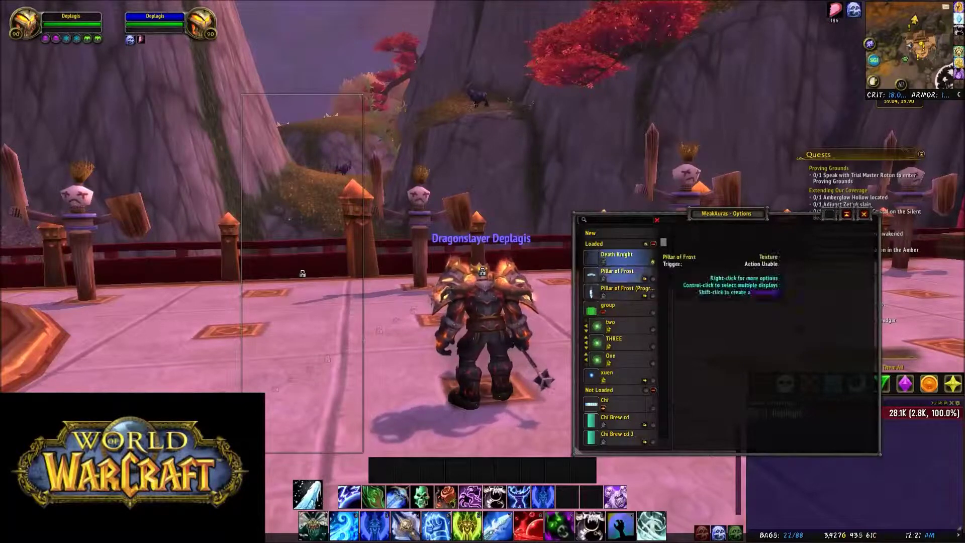
pyautogui.click(645, 279)
pyautogui.click(621, 257)
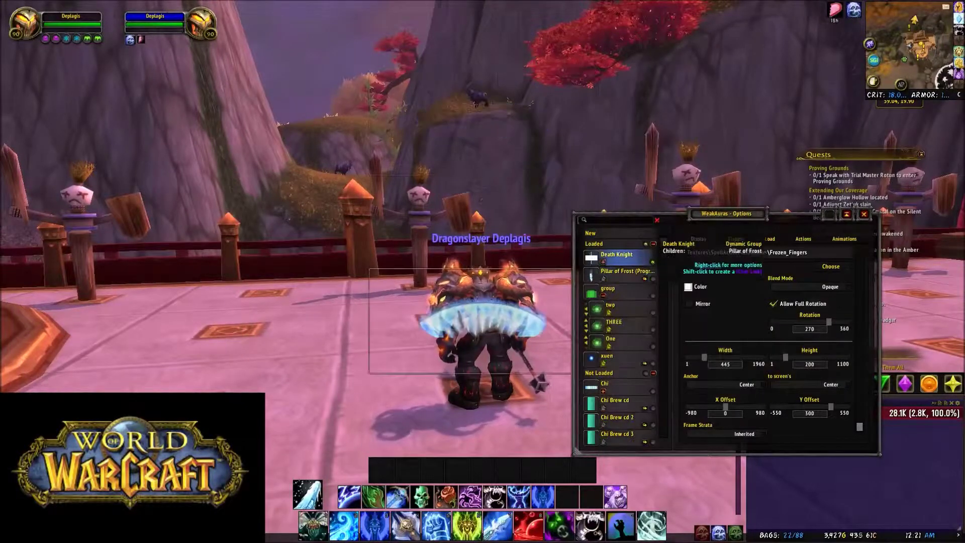
# Add the Pillar of Frost (Progress) aura to the Death Knight group.
pyautogui.click(623, 272)
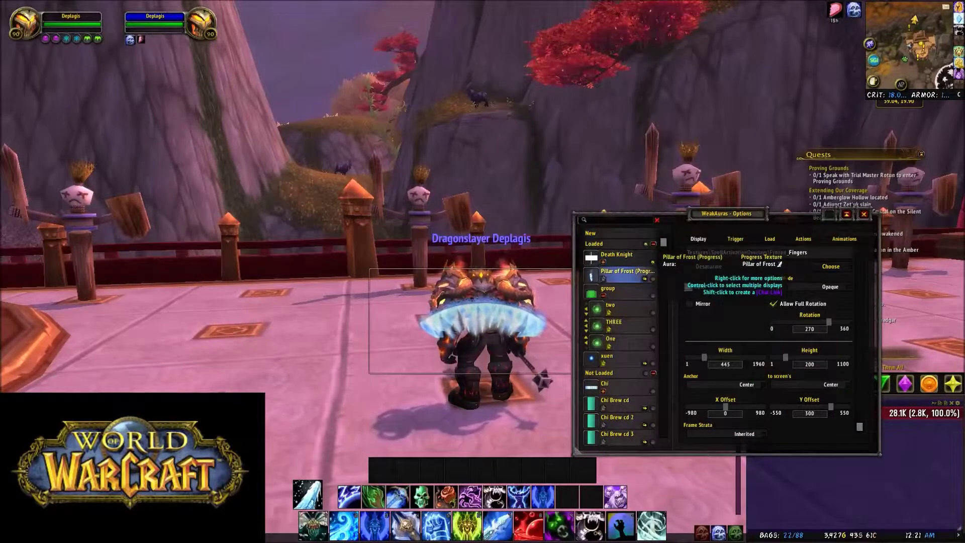
pyautogui.click(645, 278)
pyautogui.click(625, 257)
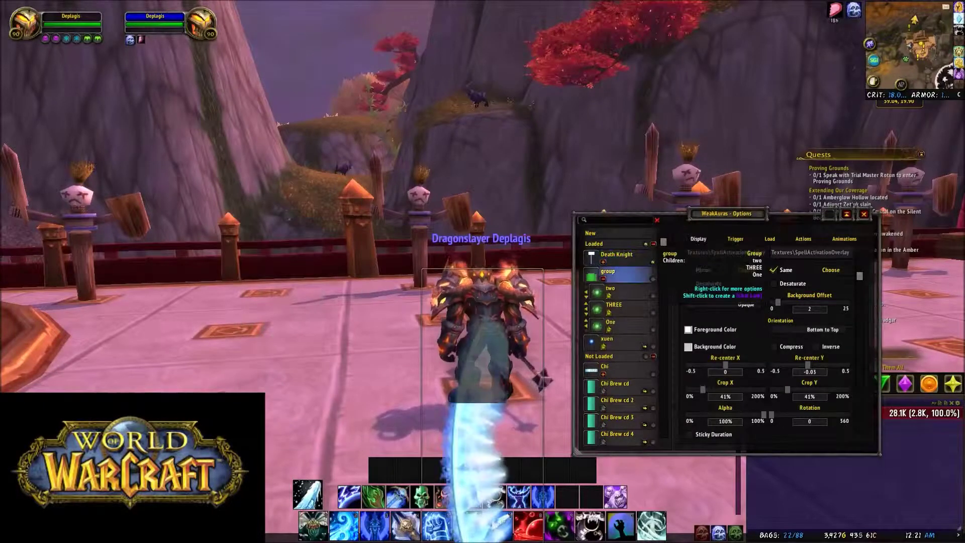
# Expand the Death Knight group to show its children and move the group up so its texture sits above the character's head.
pyautogui.click(623, 257)
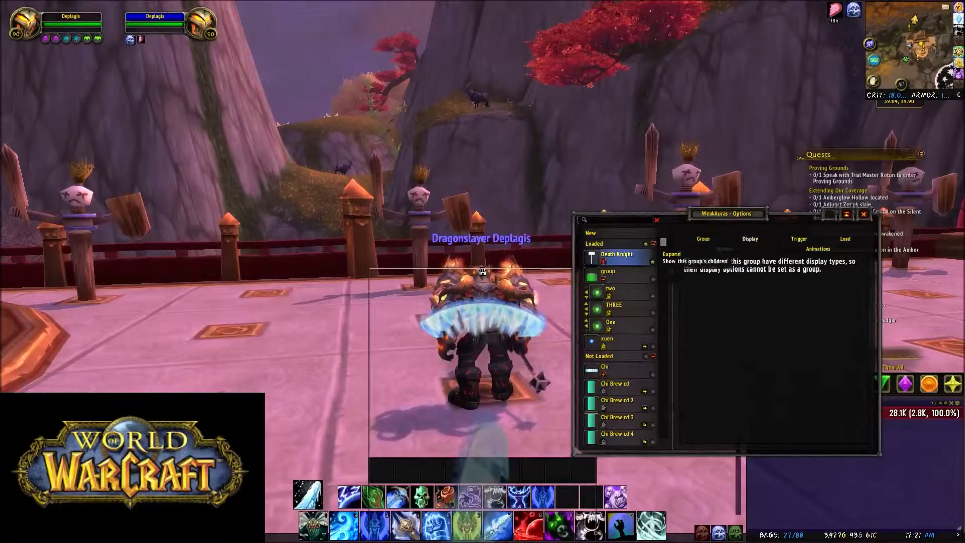
pyautogui.click(603, 262)
pyautogui.click(624, 272)
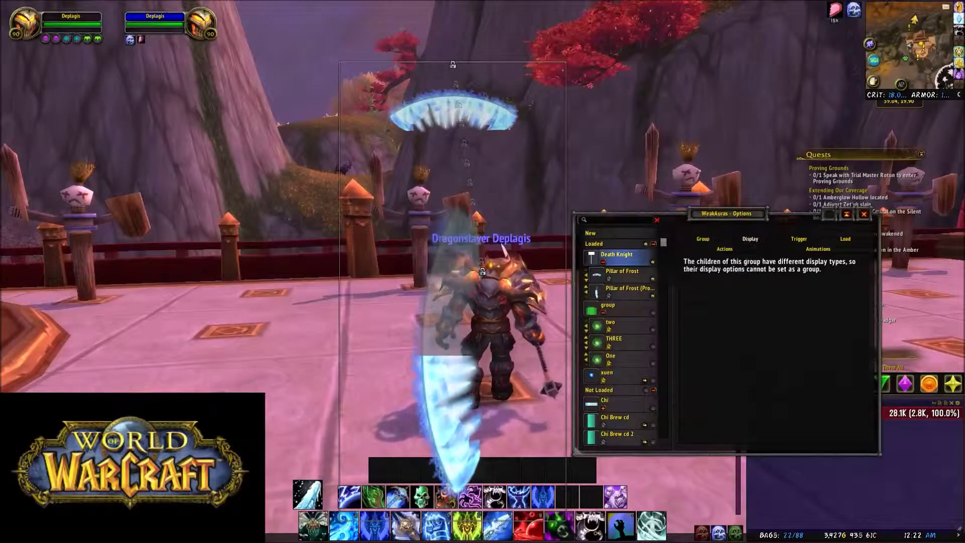
# Check the size of the Pillar of Frost (Progress) aura and remove it from the Death Knight group.
pyautogui.click(622, 274)
pyautogui.click(623, 290)
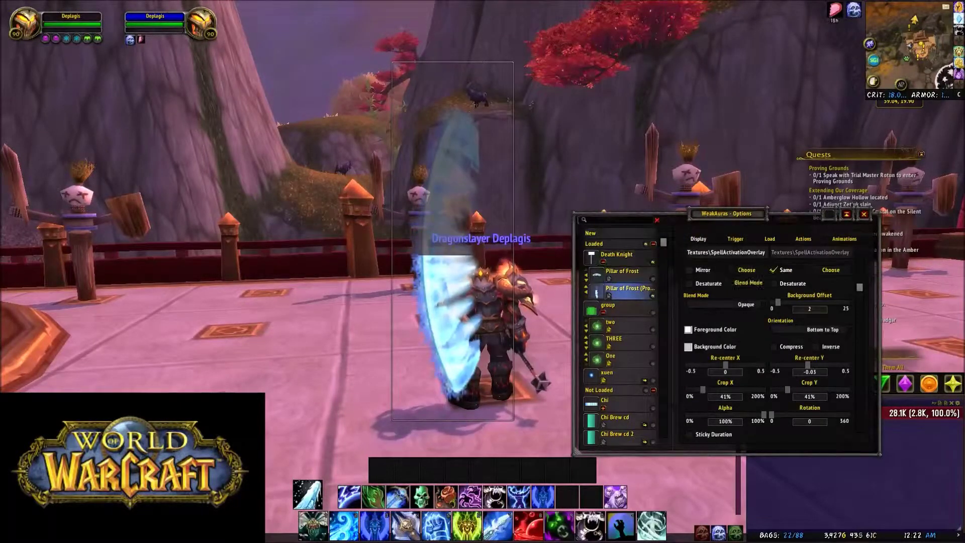
pyautogui.scroll(-3, 755, 388)
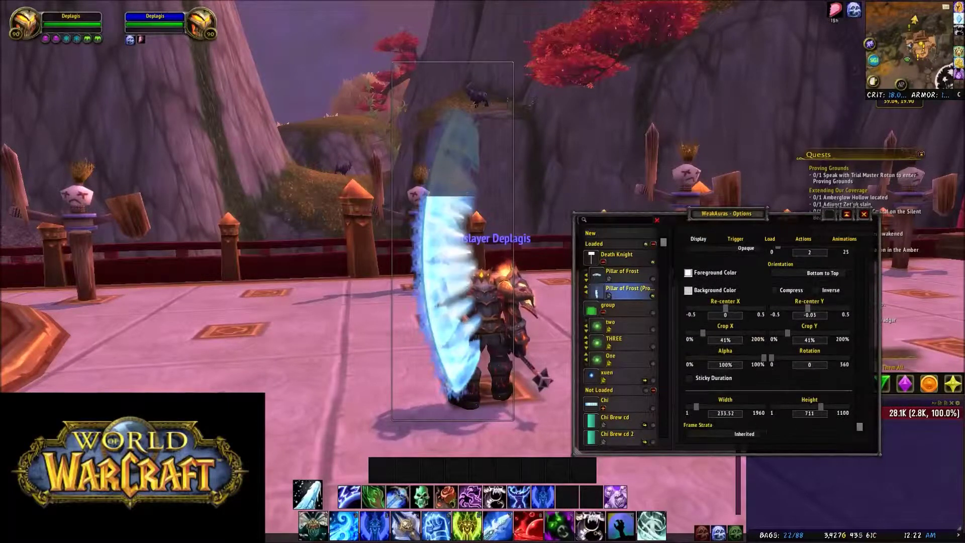
pyautogui.moveTo(696, 407)
pyautogui.mouseDown()
pyautogui.moveTo(706, 407)
pyautogui.moveTo(696, 407)
pyautogui.mouseUp()
pyautogui.scroll(1, 769, 342)
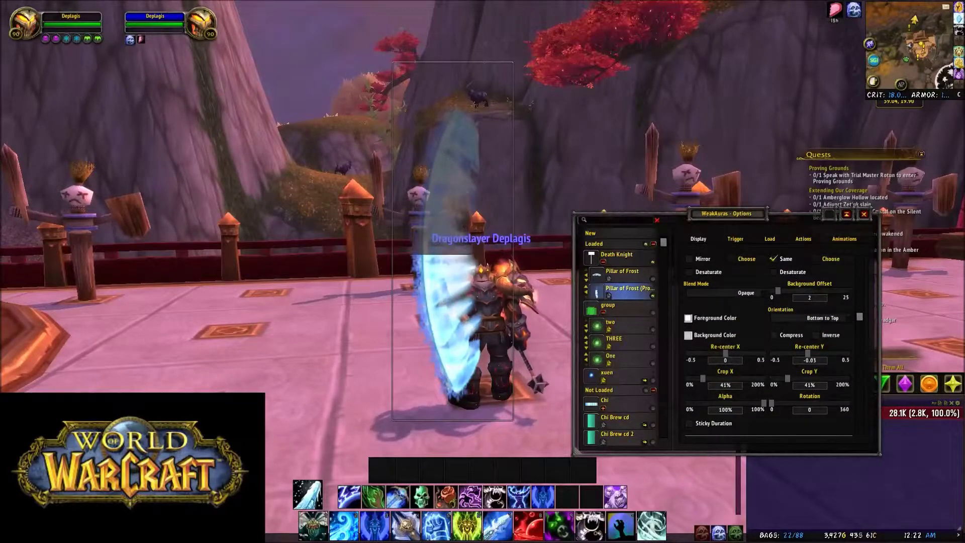
pyautogui.click(586, 292)
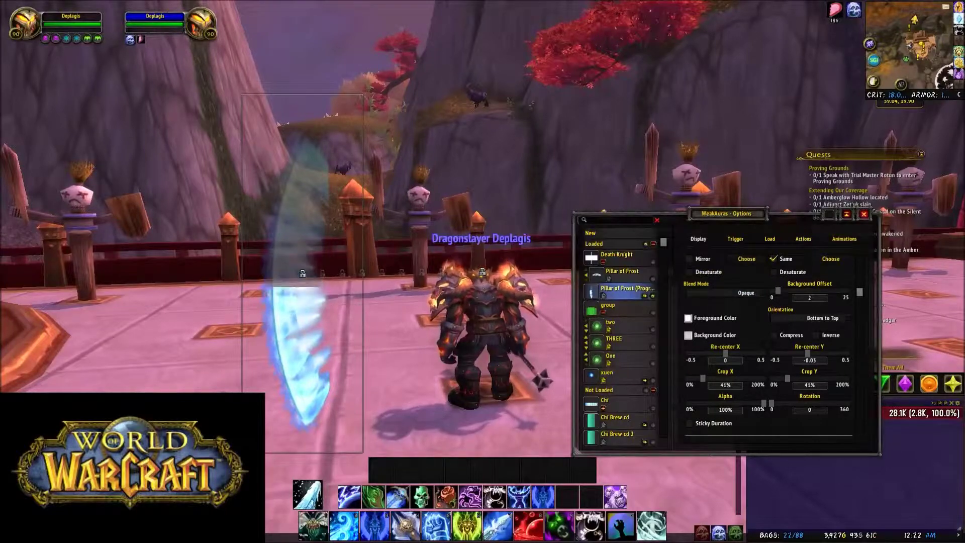
# Close the aura options, approach a training dummy and attack it to enter combat.
pyautogui.click(864, 214)
pyautogui.press('w')
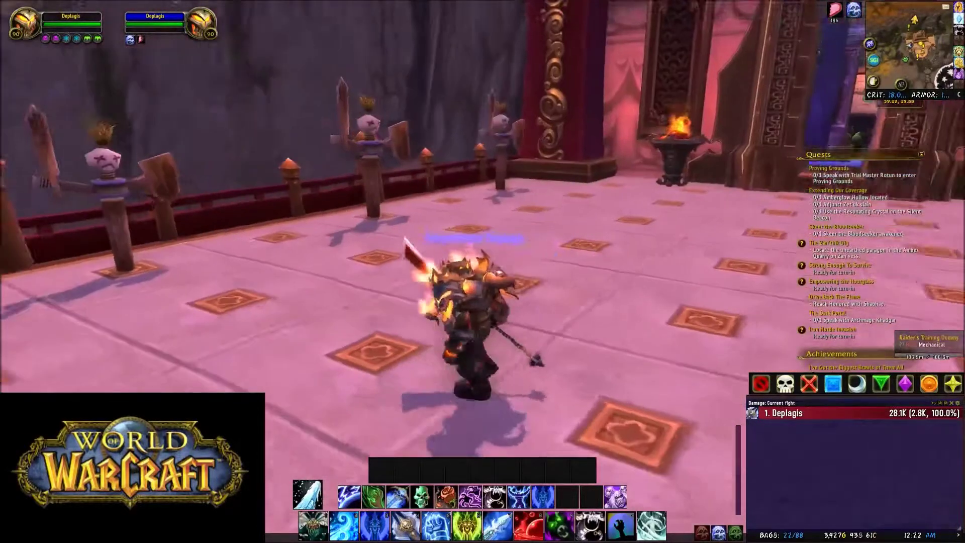
pyautogui.press('w')
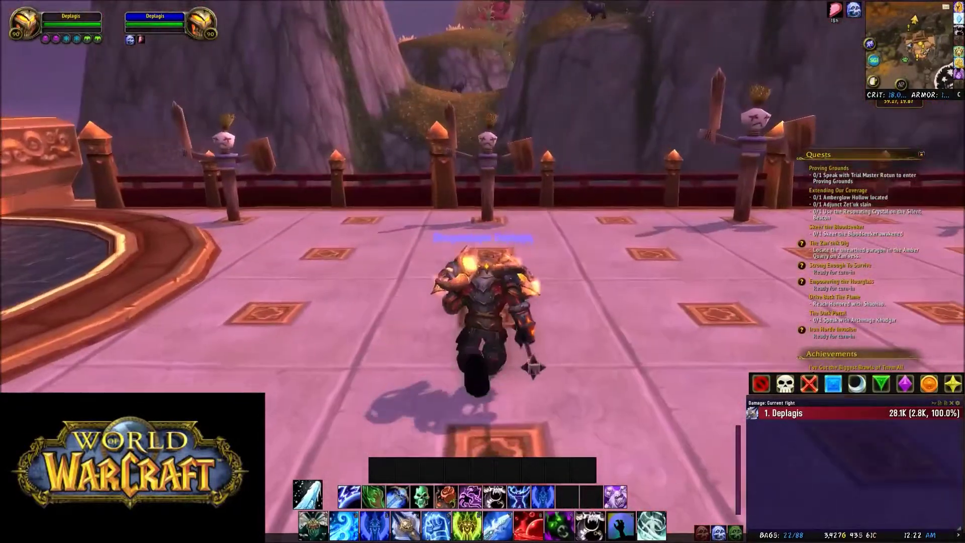
pyautogui.press('w')
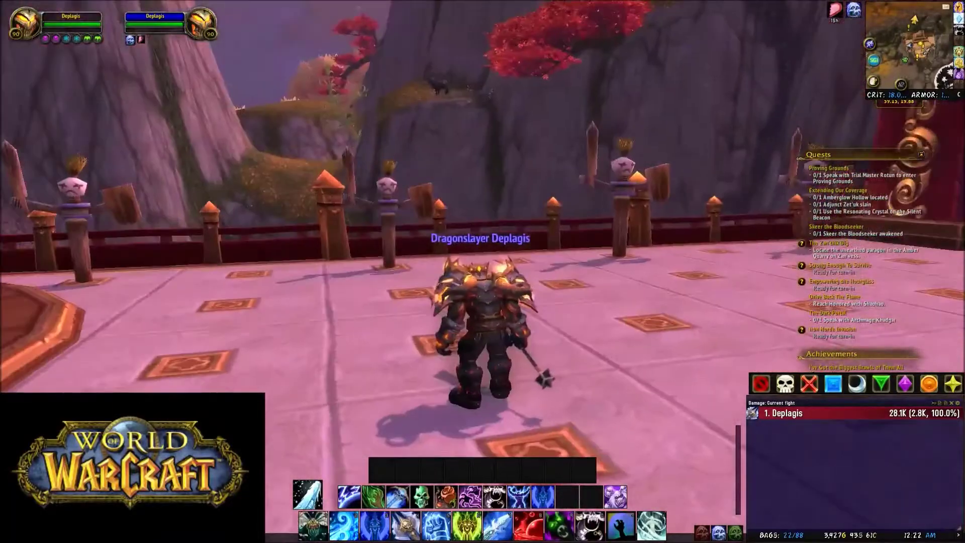
pyautogui.rightClick(388, 209)
pyautogui.press('w')
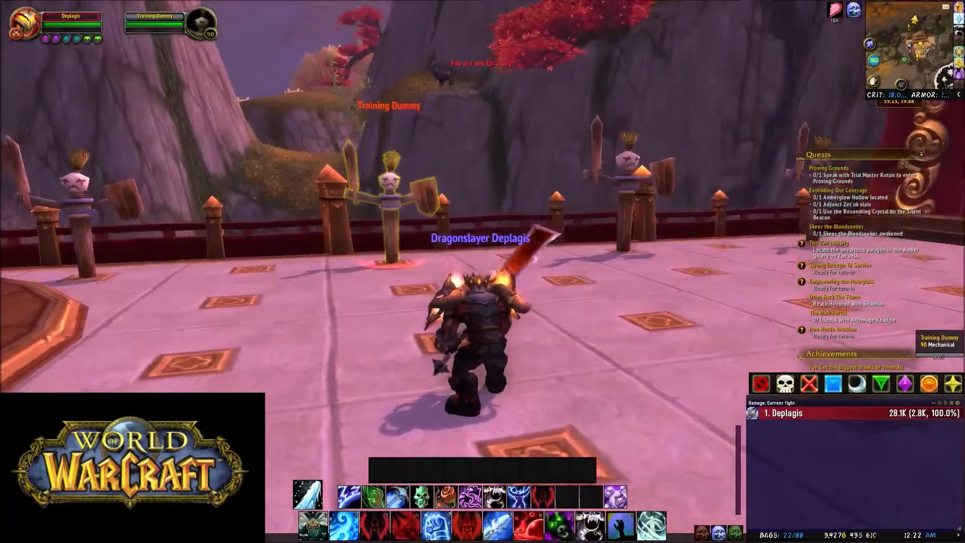
pyautogui.press('2')
pyautogui.press('2')
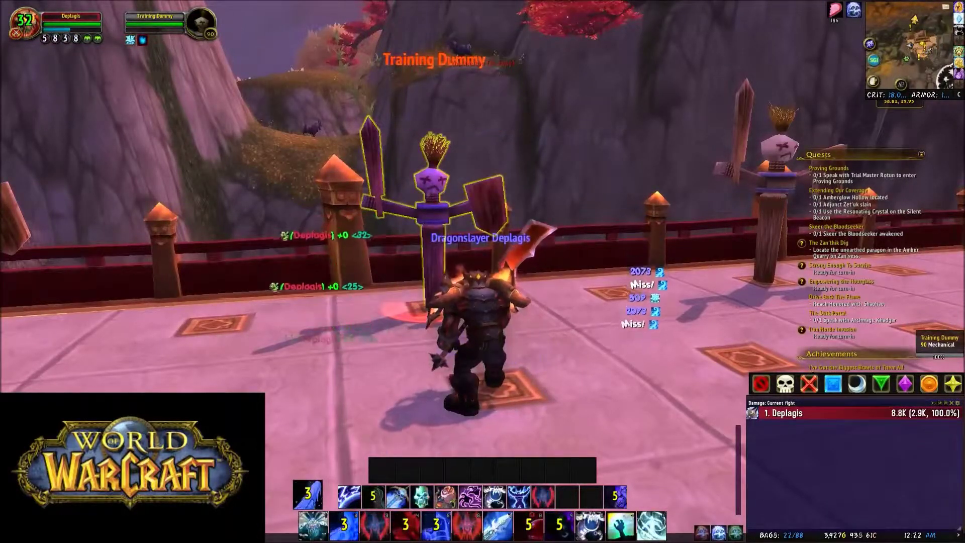
# Stay in combat beside the training dummy and cast Pillar of Frost to test both alerts.
pyautogui.press('a')
pyautogui.press('s')
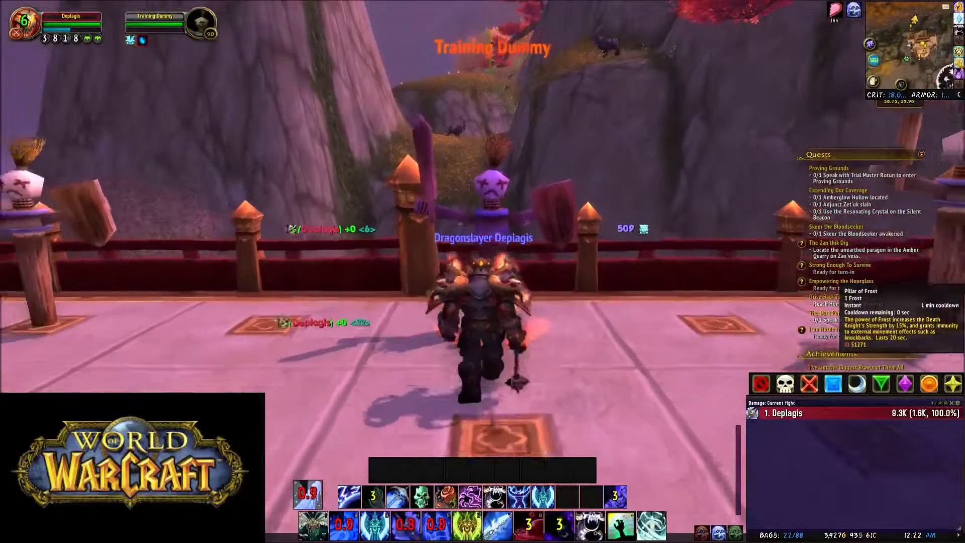
pyautogui.press('w')
pyautogui.press('s')
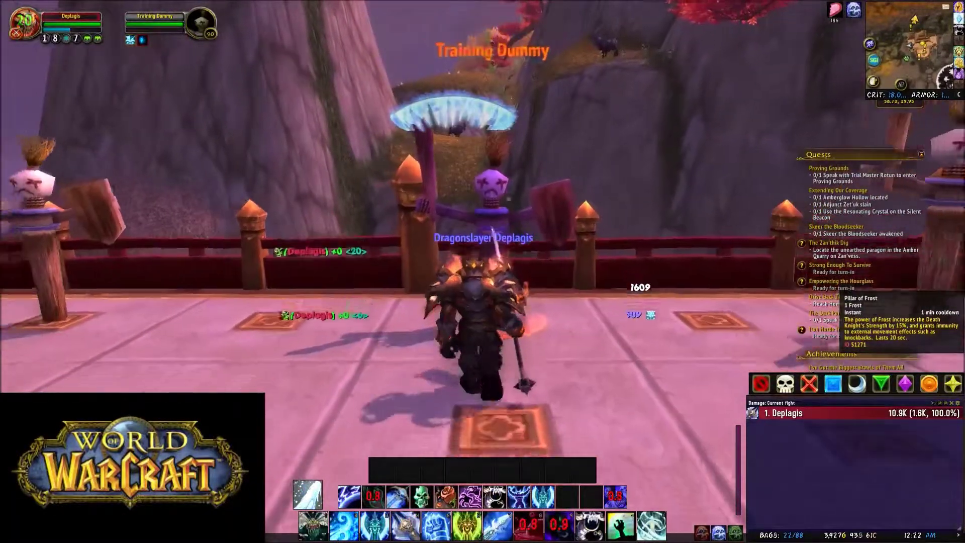
pyautogui.press('w')
pyautogui.click(308, 494)
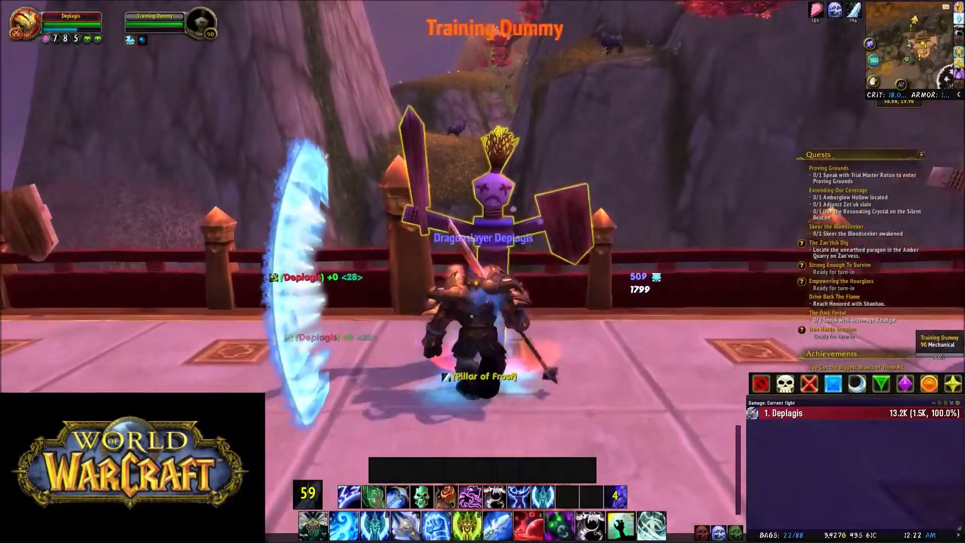
# Keep attacking the training dummy and compare the progress texture with the remaining duration of the Pillar of Frost buff.
pyautogui.press('3')
pyautogui.press('4')
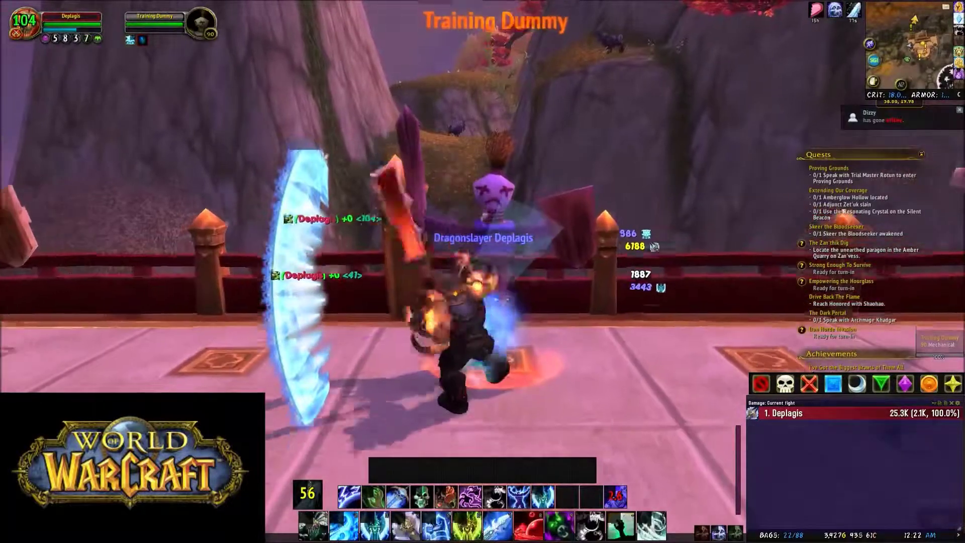
pyautogui.press('4')
pyautogui.press('s')
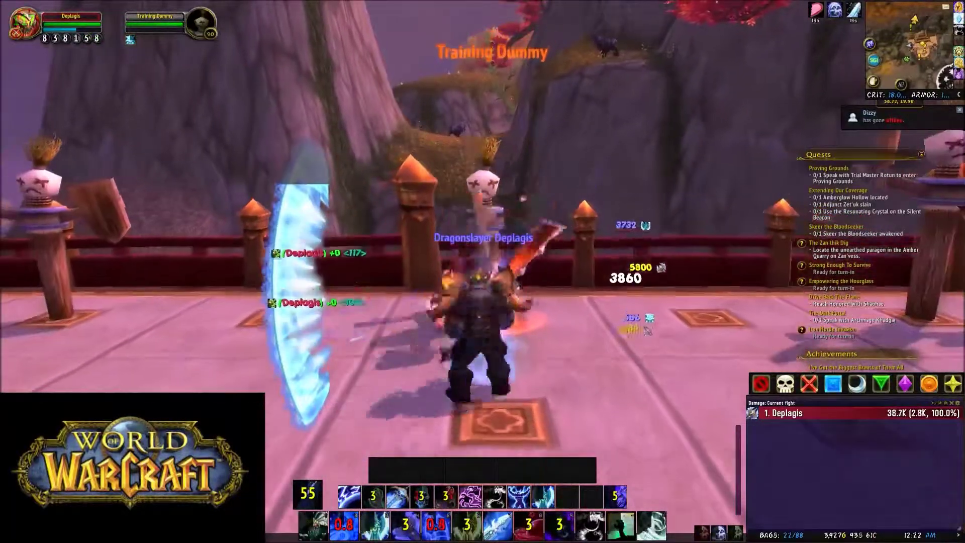
pyautogui.press('w')
pyautogui.press('s')
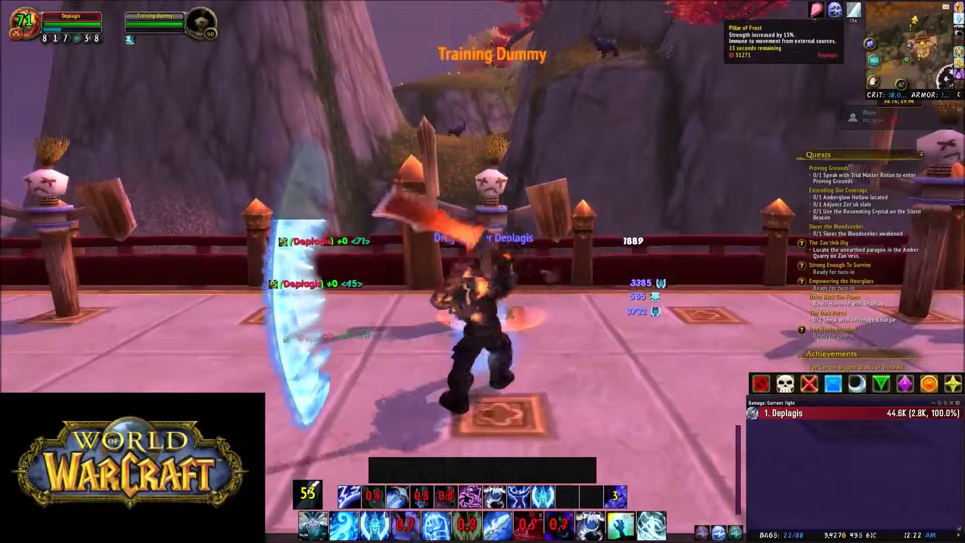